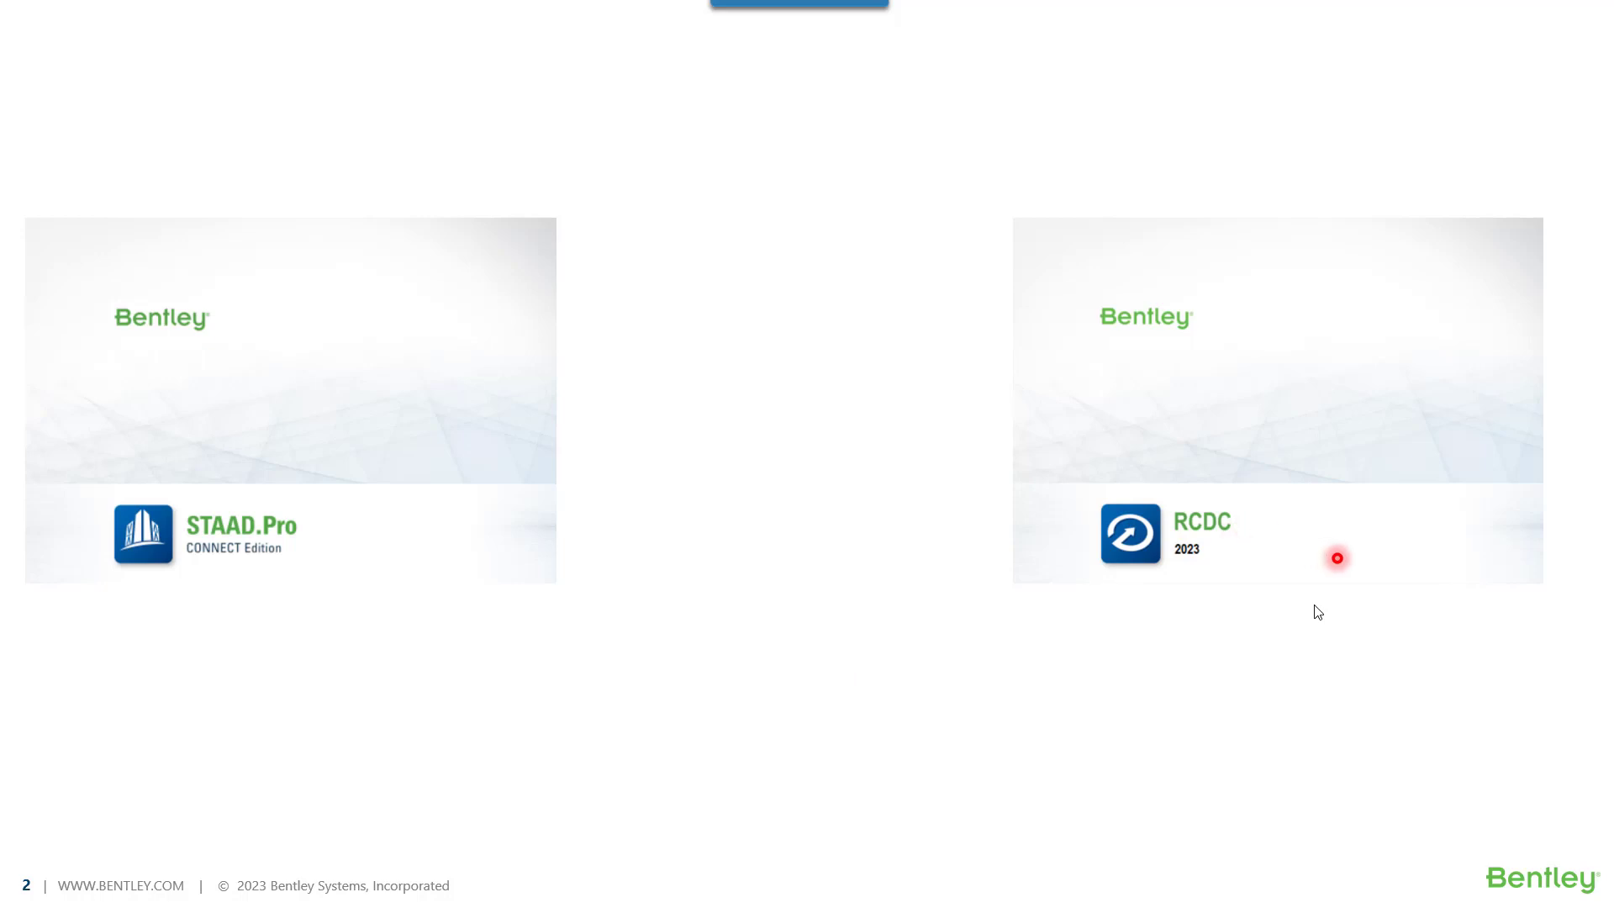
left_click(1337, 559)
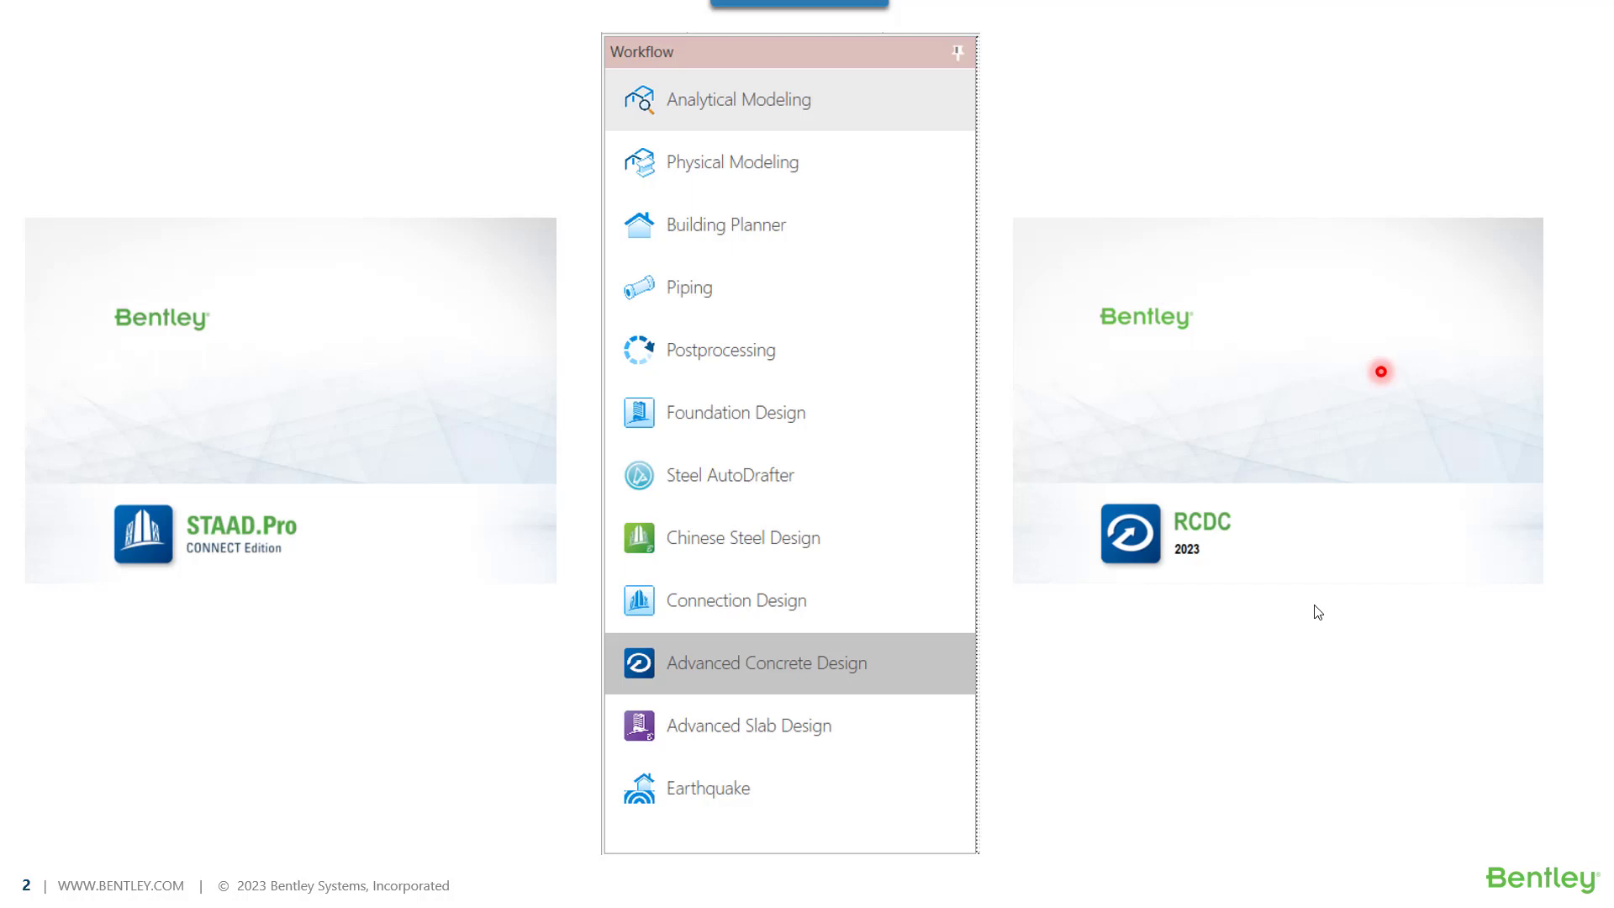
Step: Switch to STAAD.Pro and open the analysis results of the building frame in the Postprocessing workflow
key("alt+Tab")
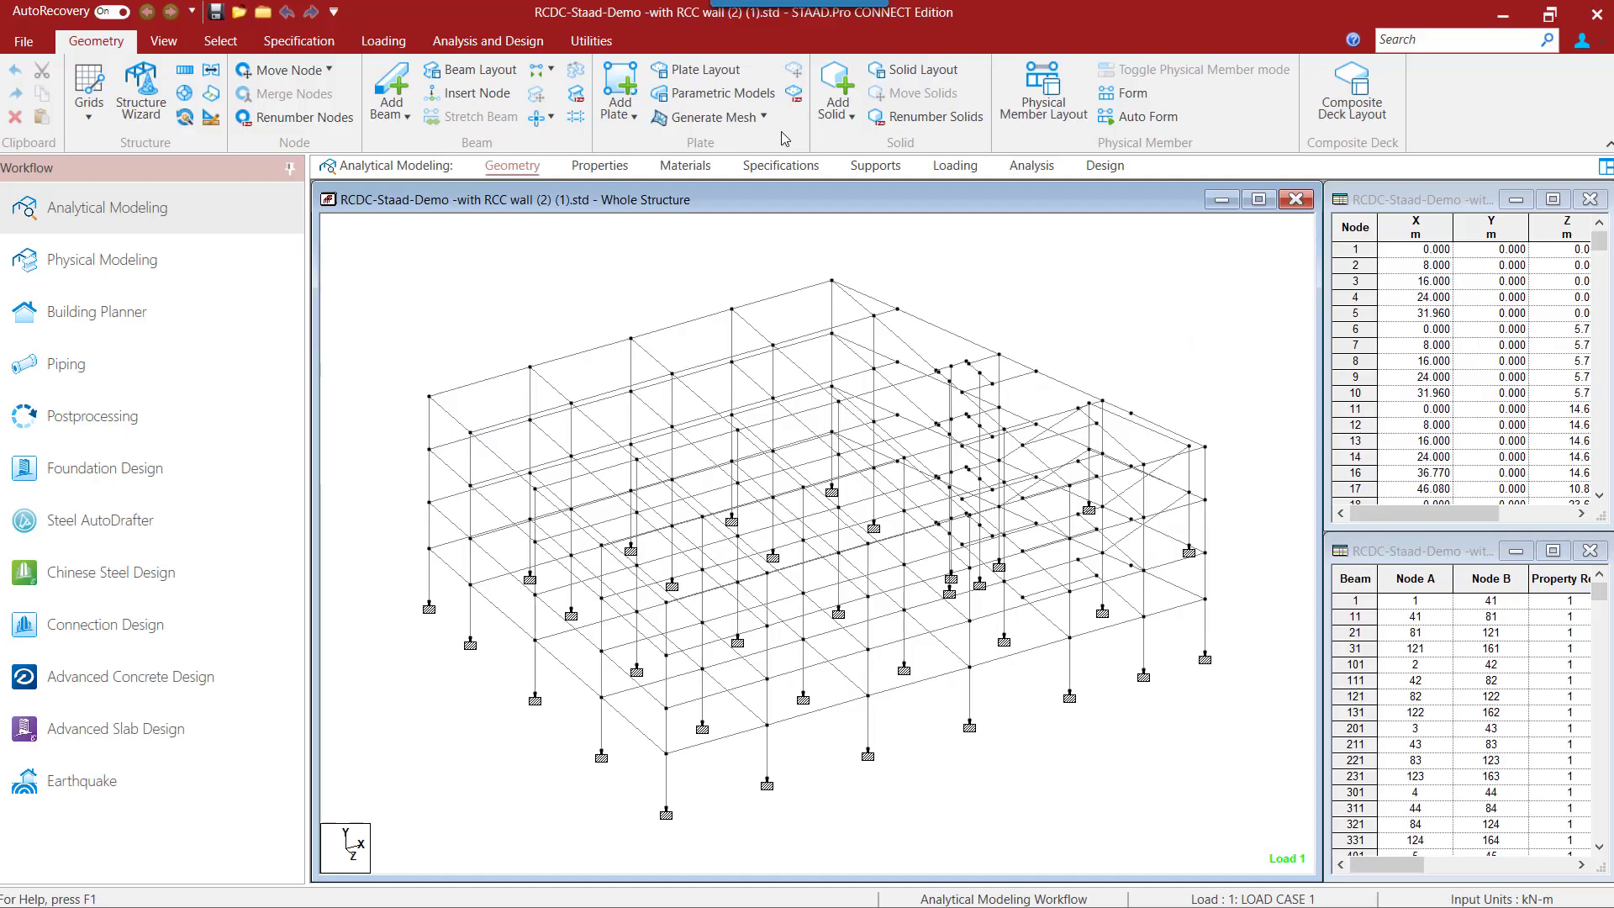
left_click(134, 418)
left_click(843, 620)
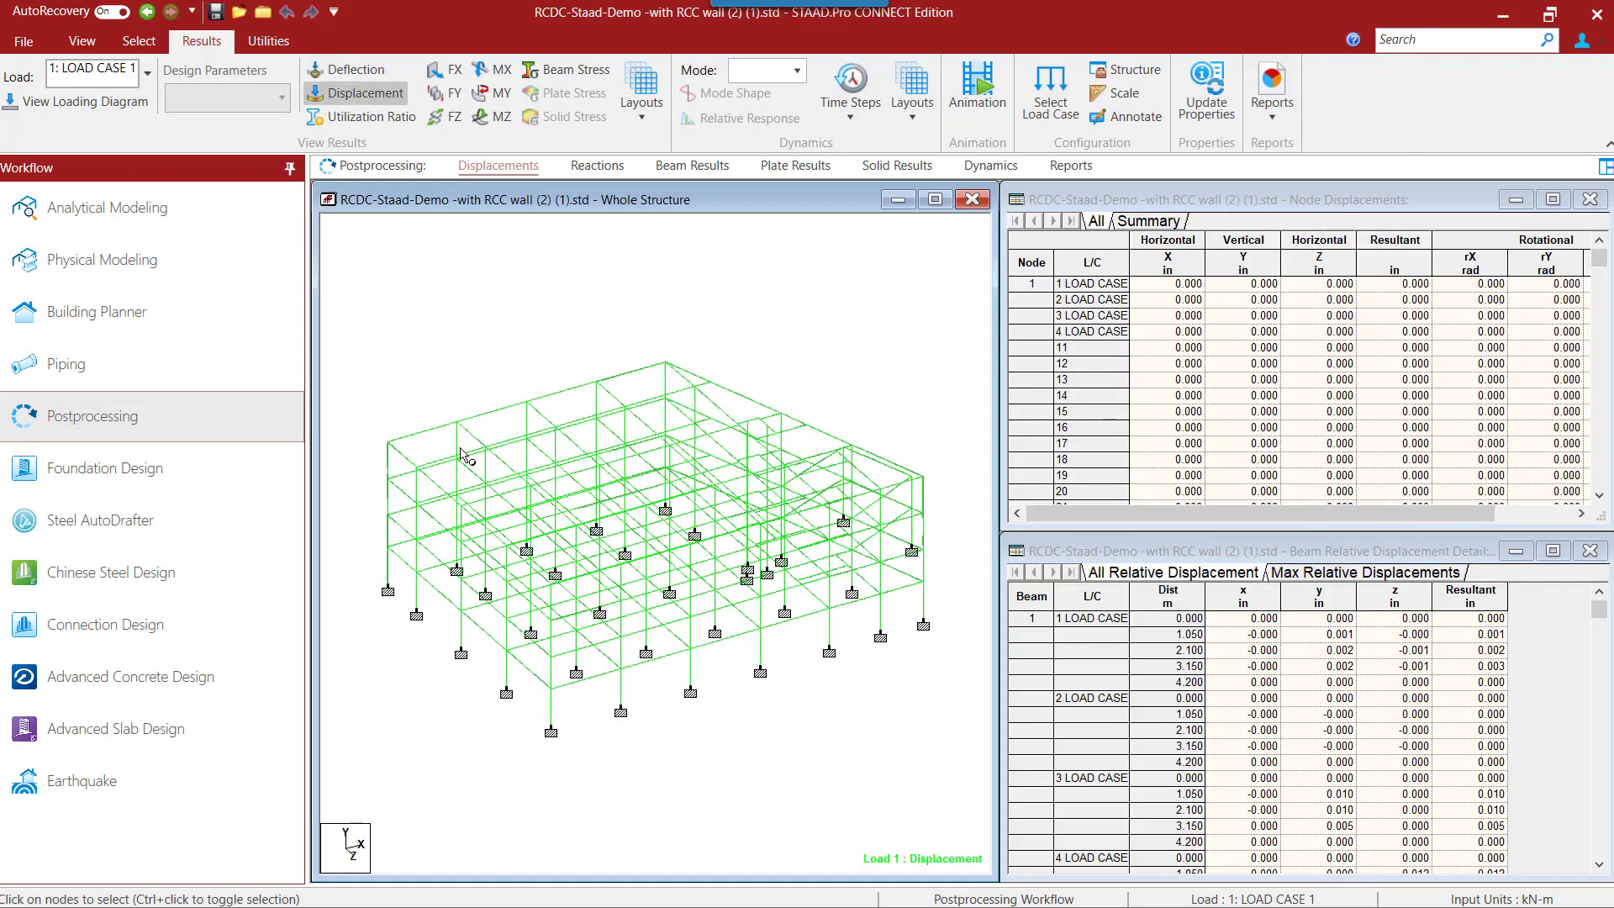
Step: Launch the Advanced Concrete Design workflow and accept the STAAD.Pro (Limited Features) license
left_click(239, 680)
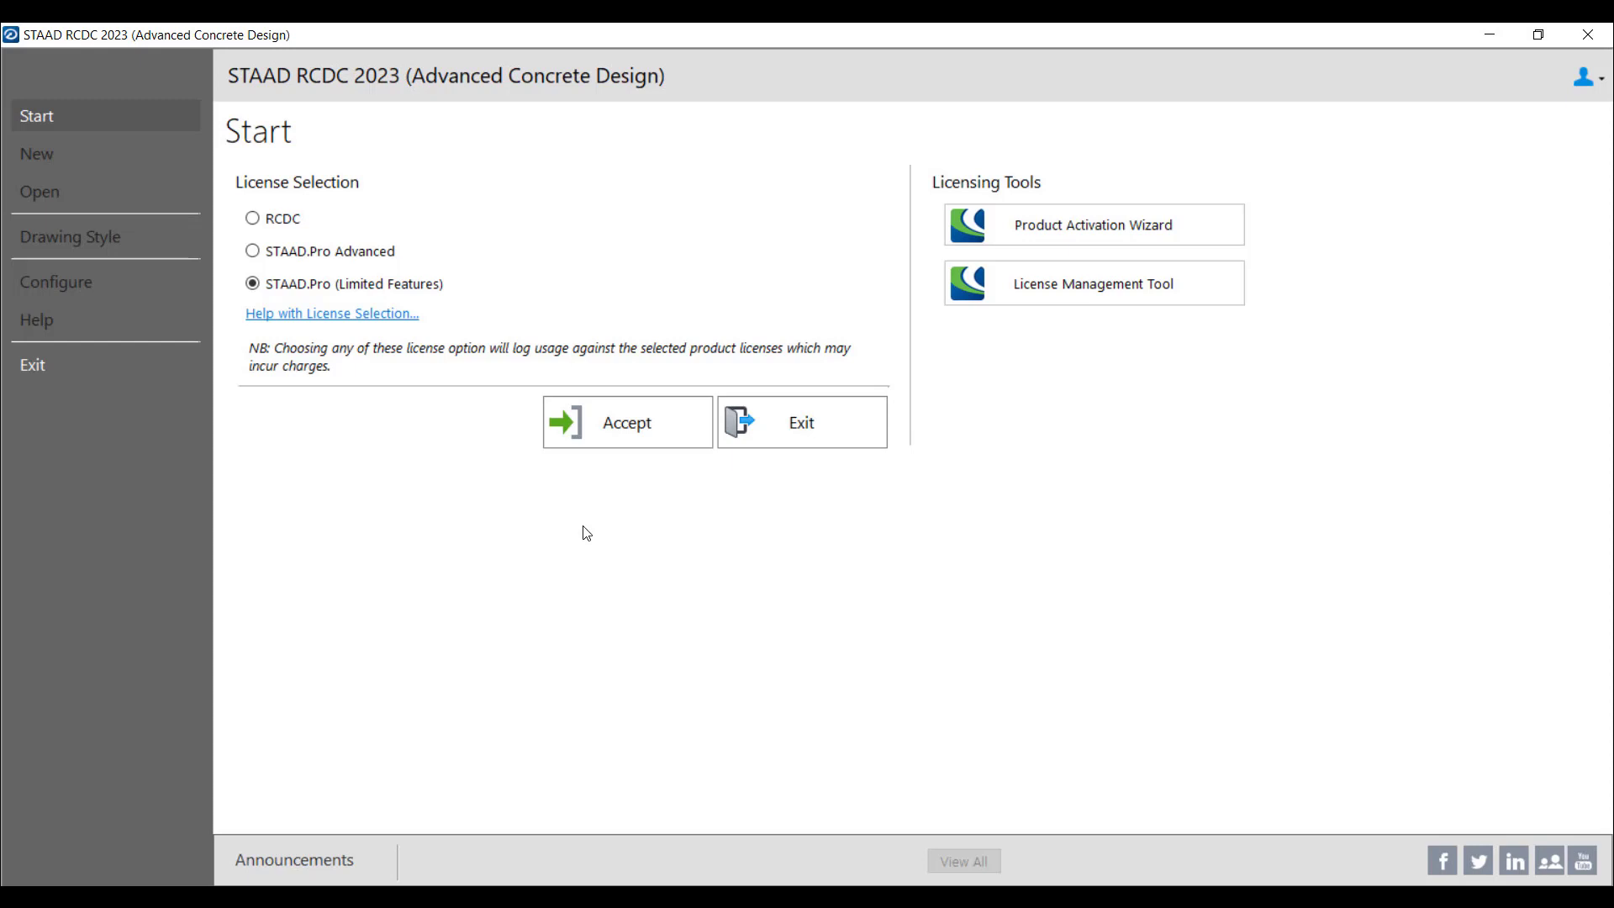
left_click(645, 423)
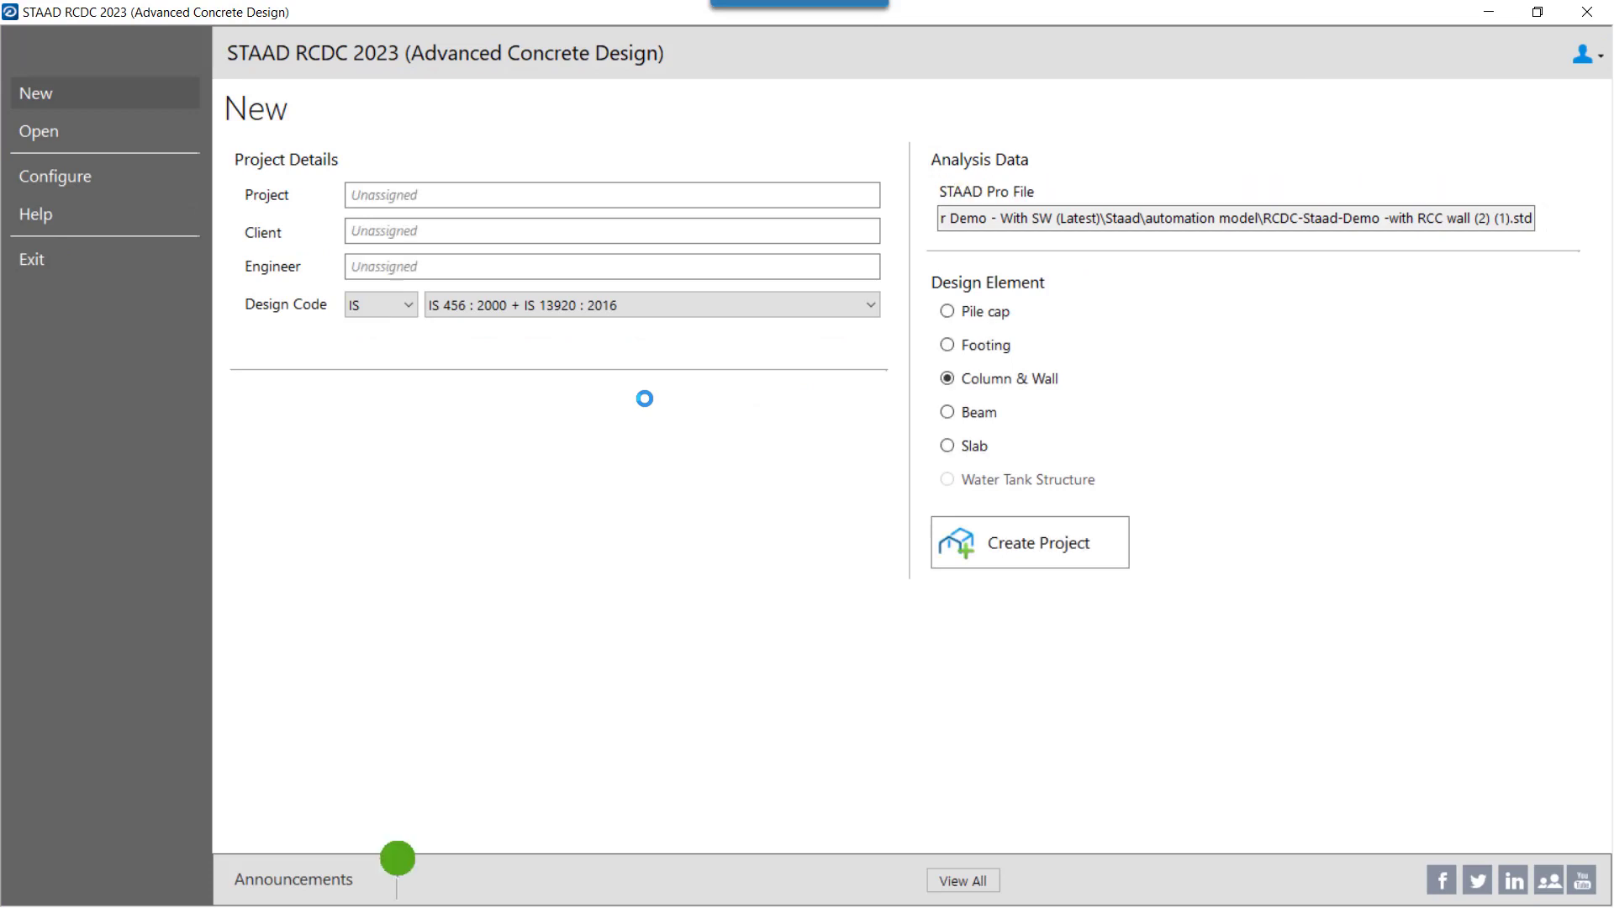
Step: Set the project's design code to IS with IS 456 : 2000 + IS 13920 : 2016
left_click(399, 309)
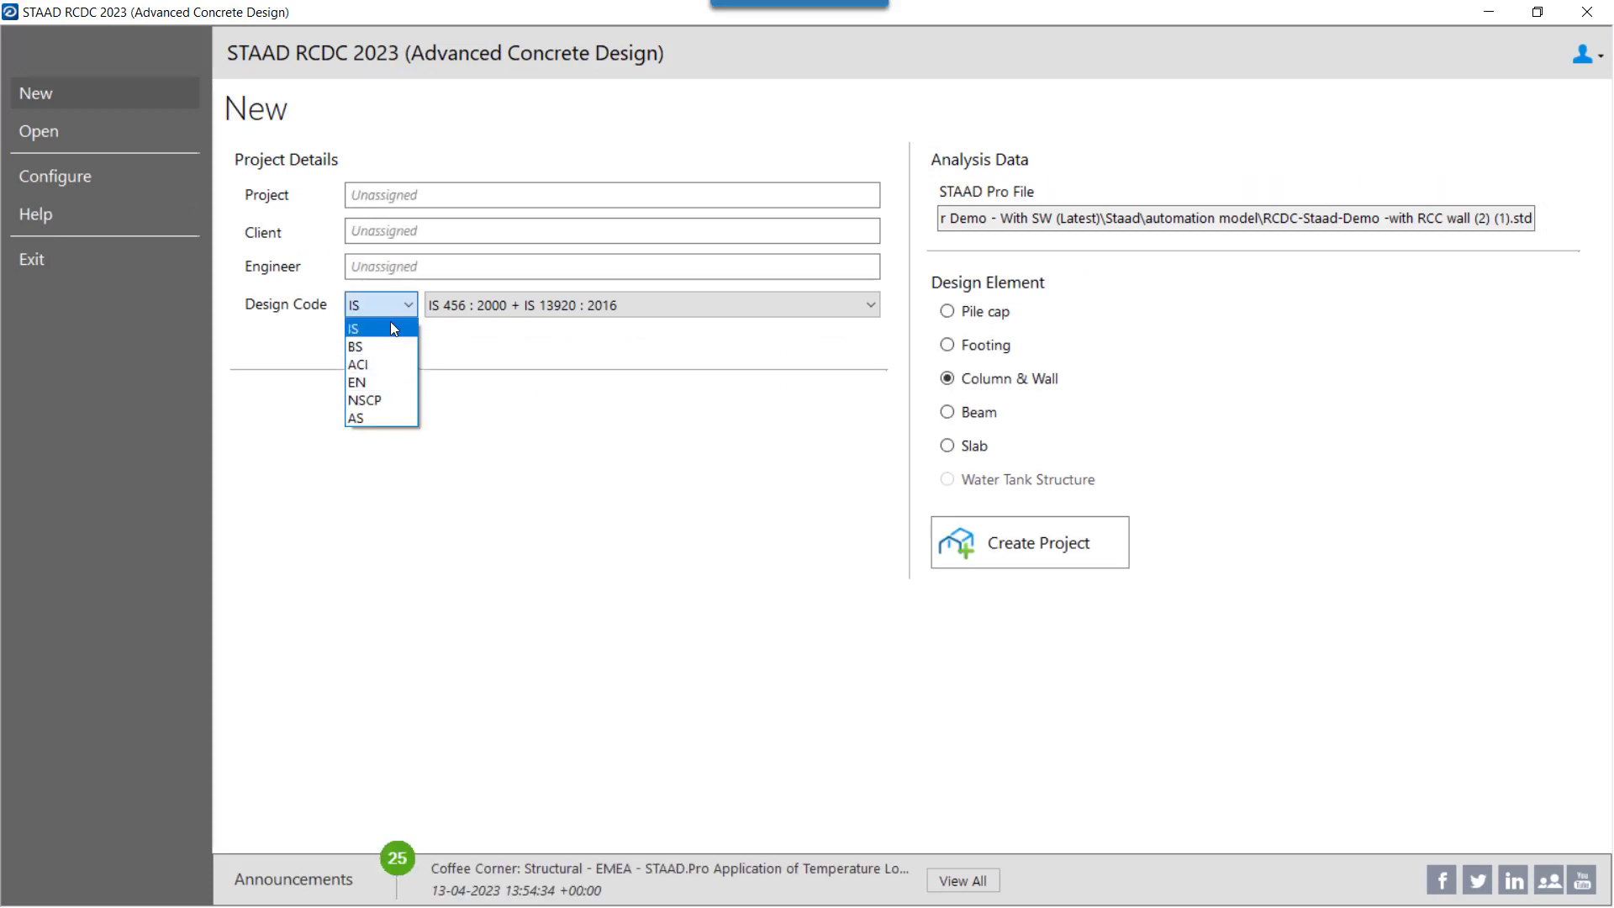
left_click(392, 326)
left_click(537, 309)
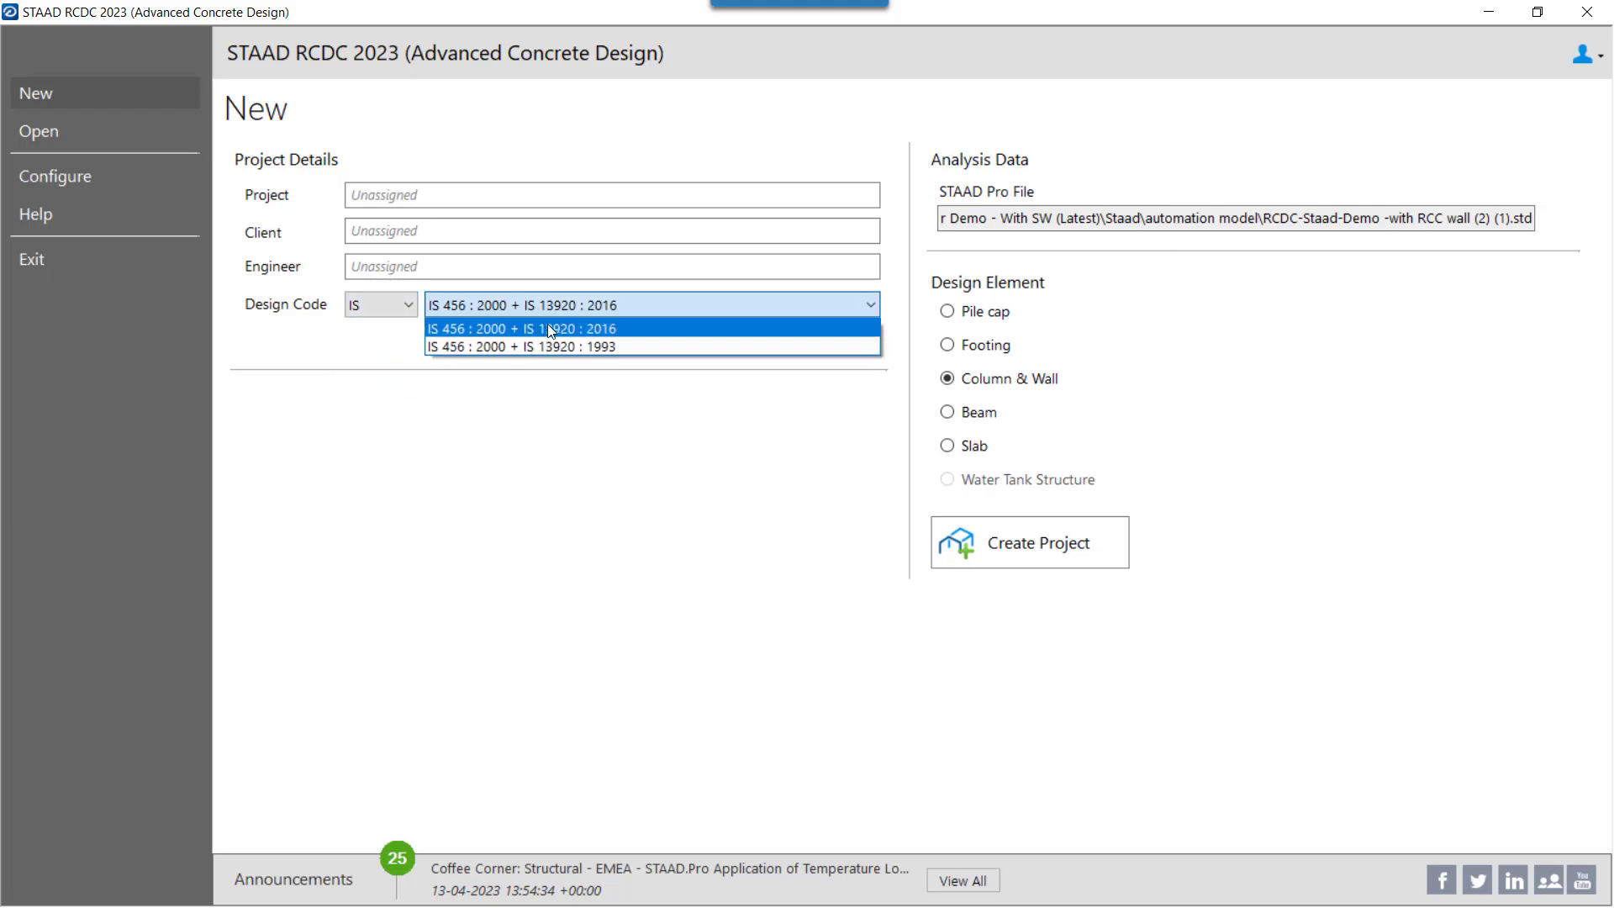
left_click(550, 328)
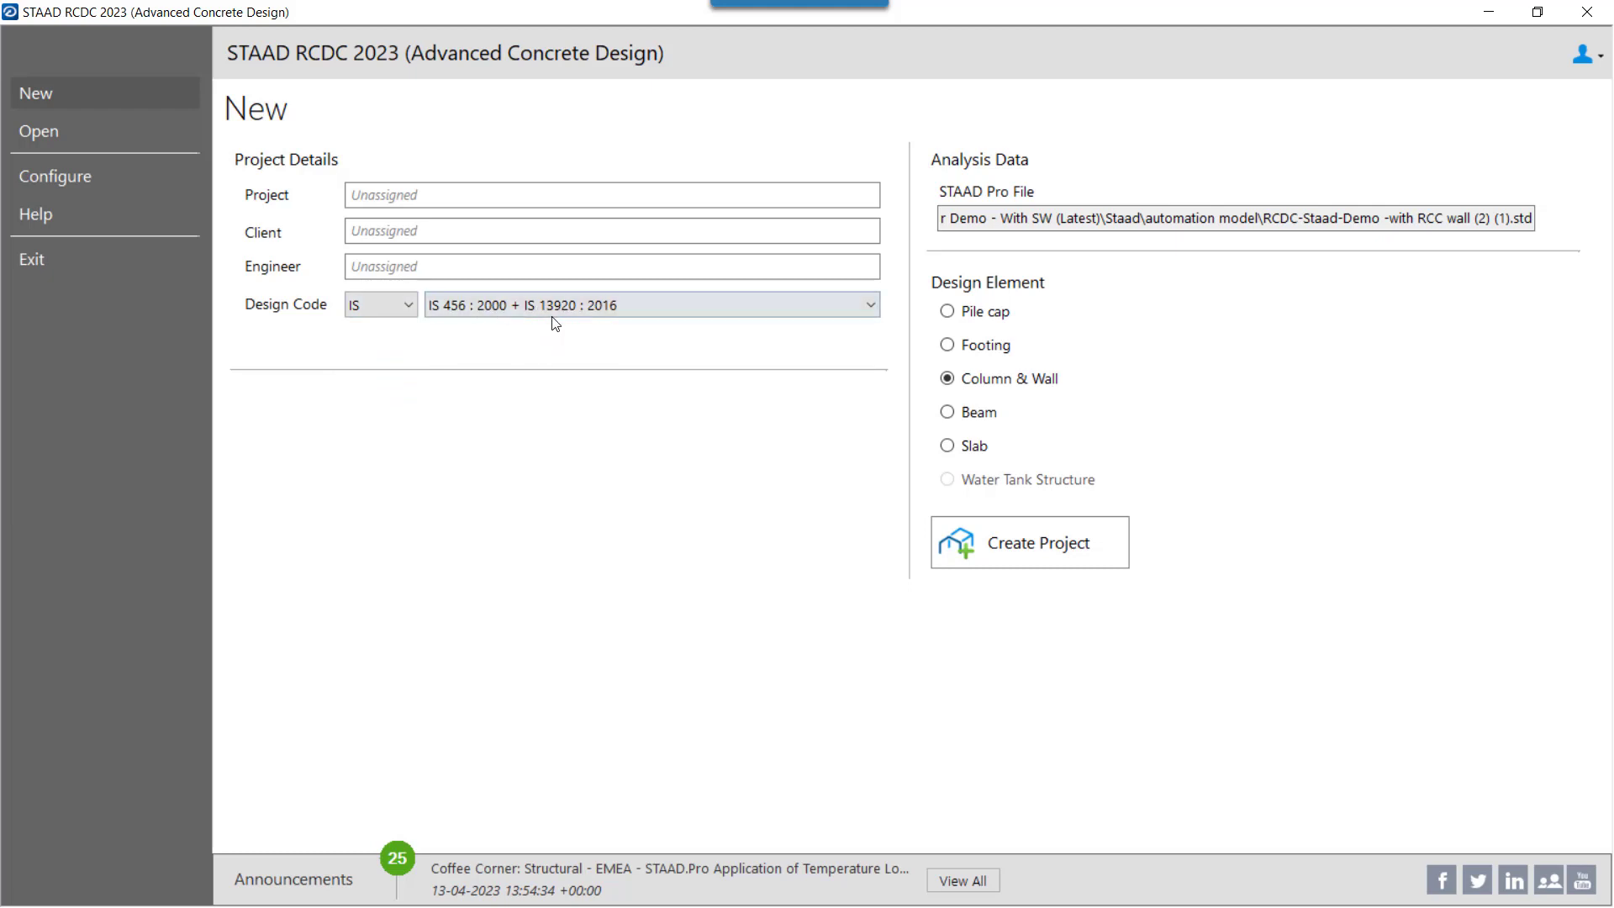
Step: Look at the Beam and Slab level options, and create the project with Column & Wall as the design element
left_click(975, 416)
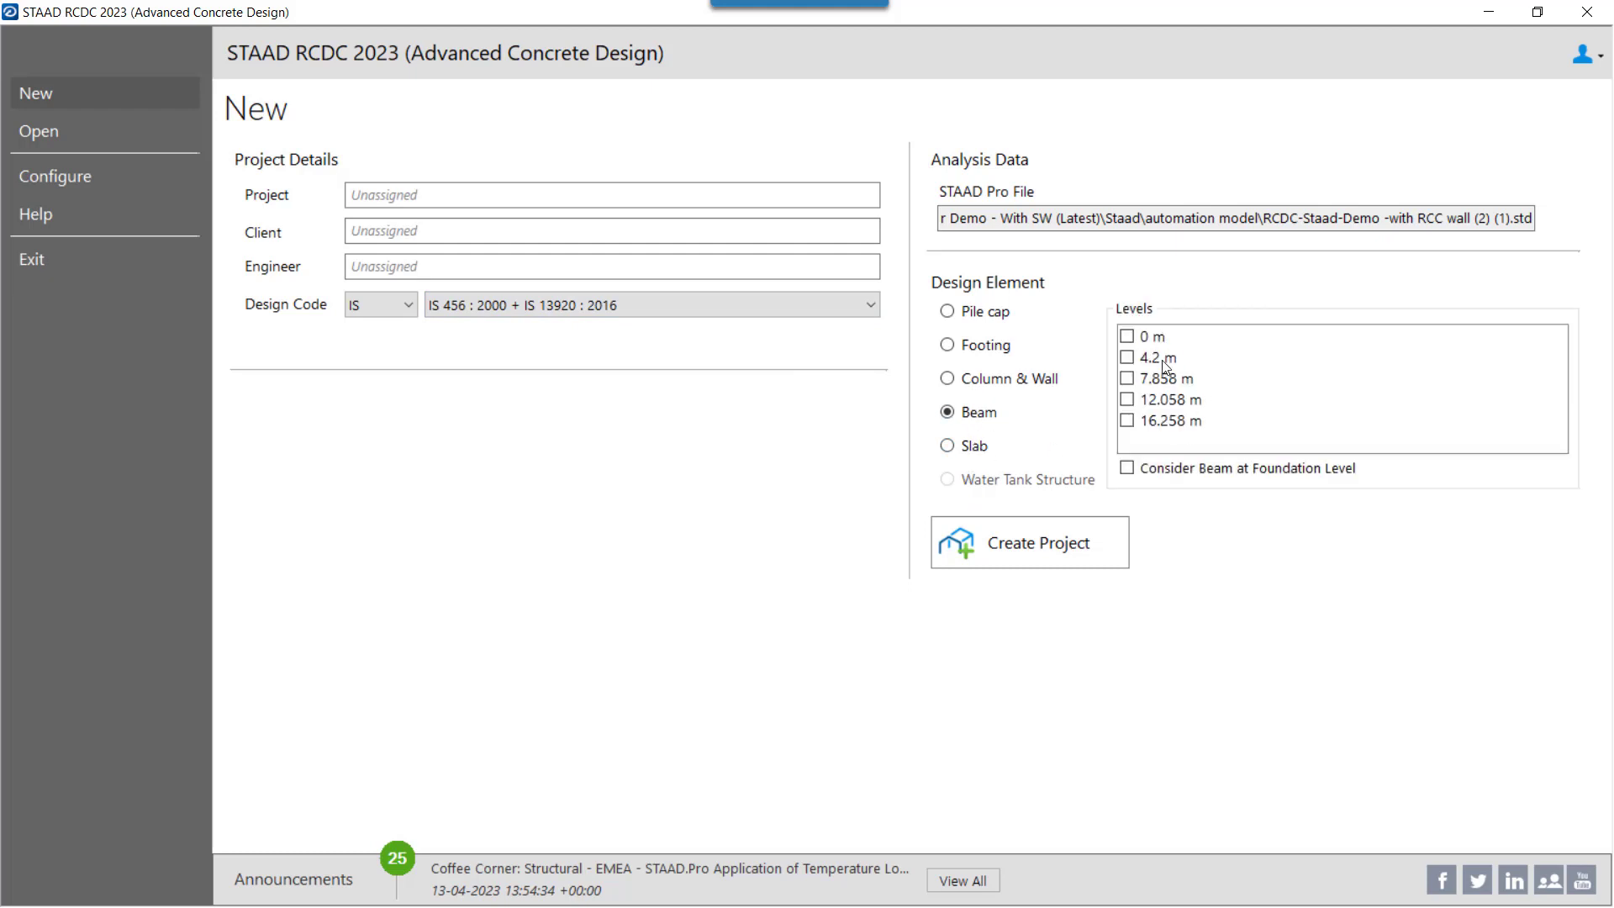
left_click(973, 447)
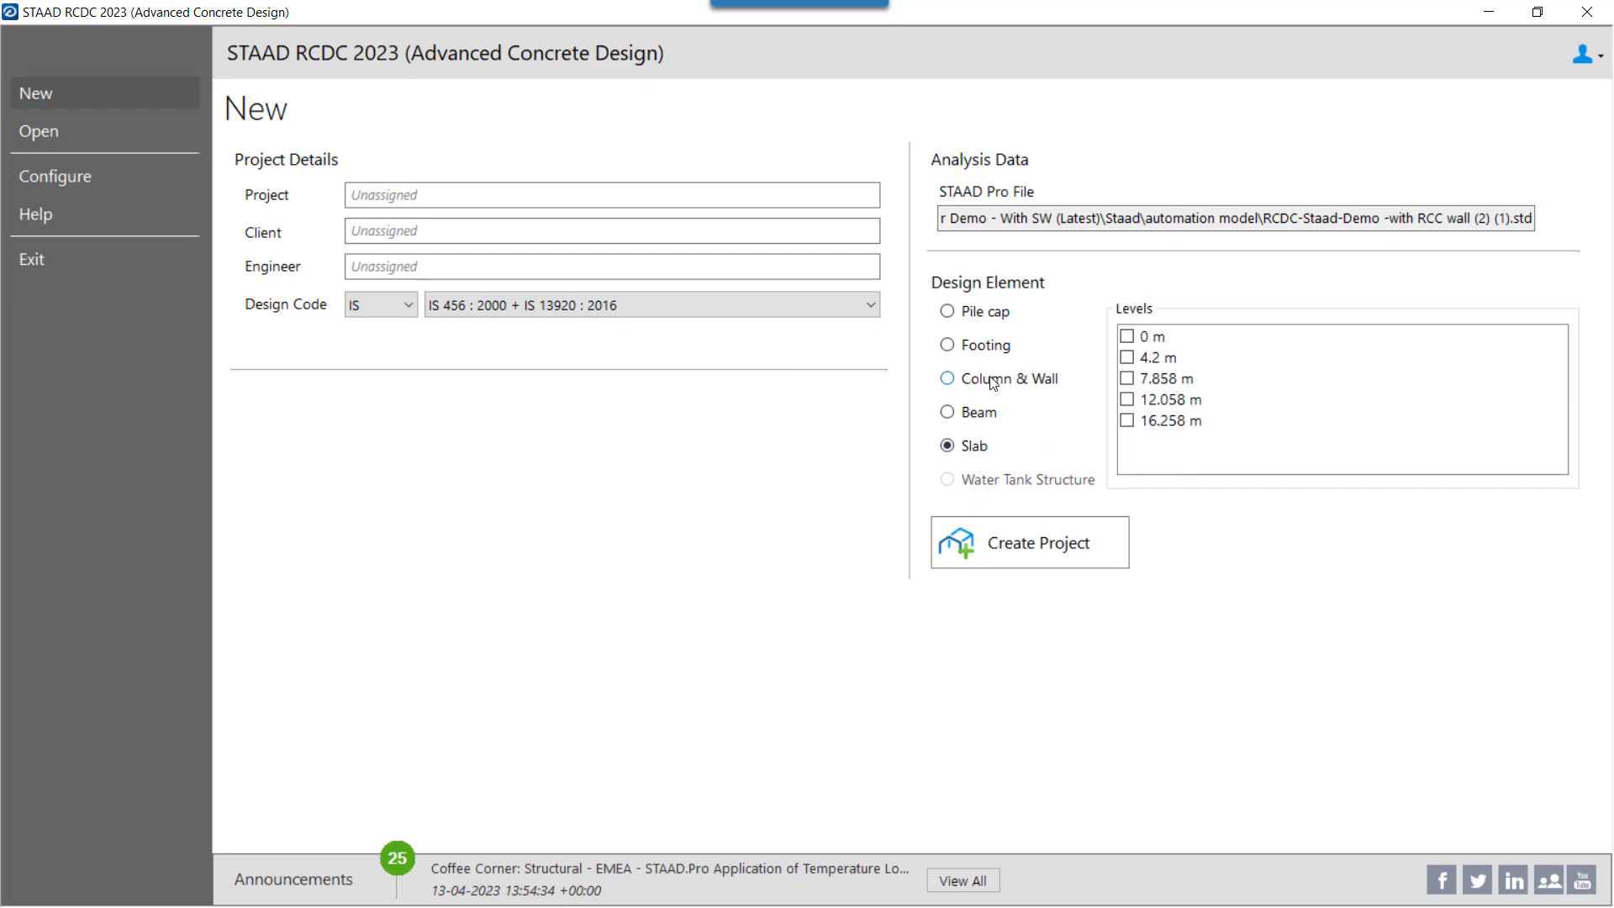
left_click(995, 383)
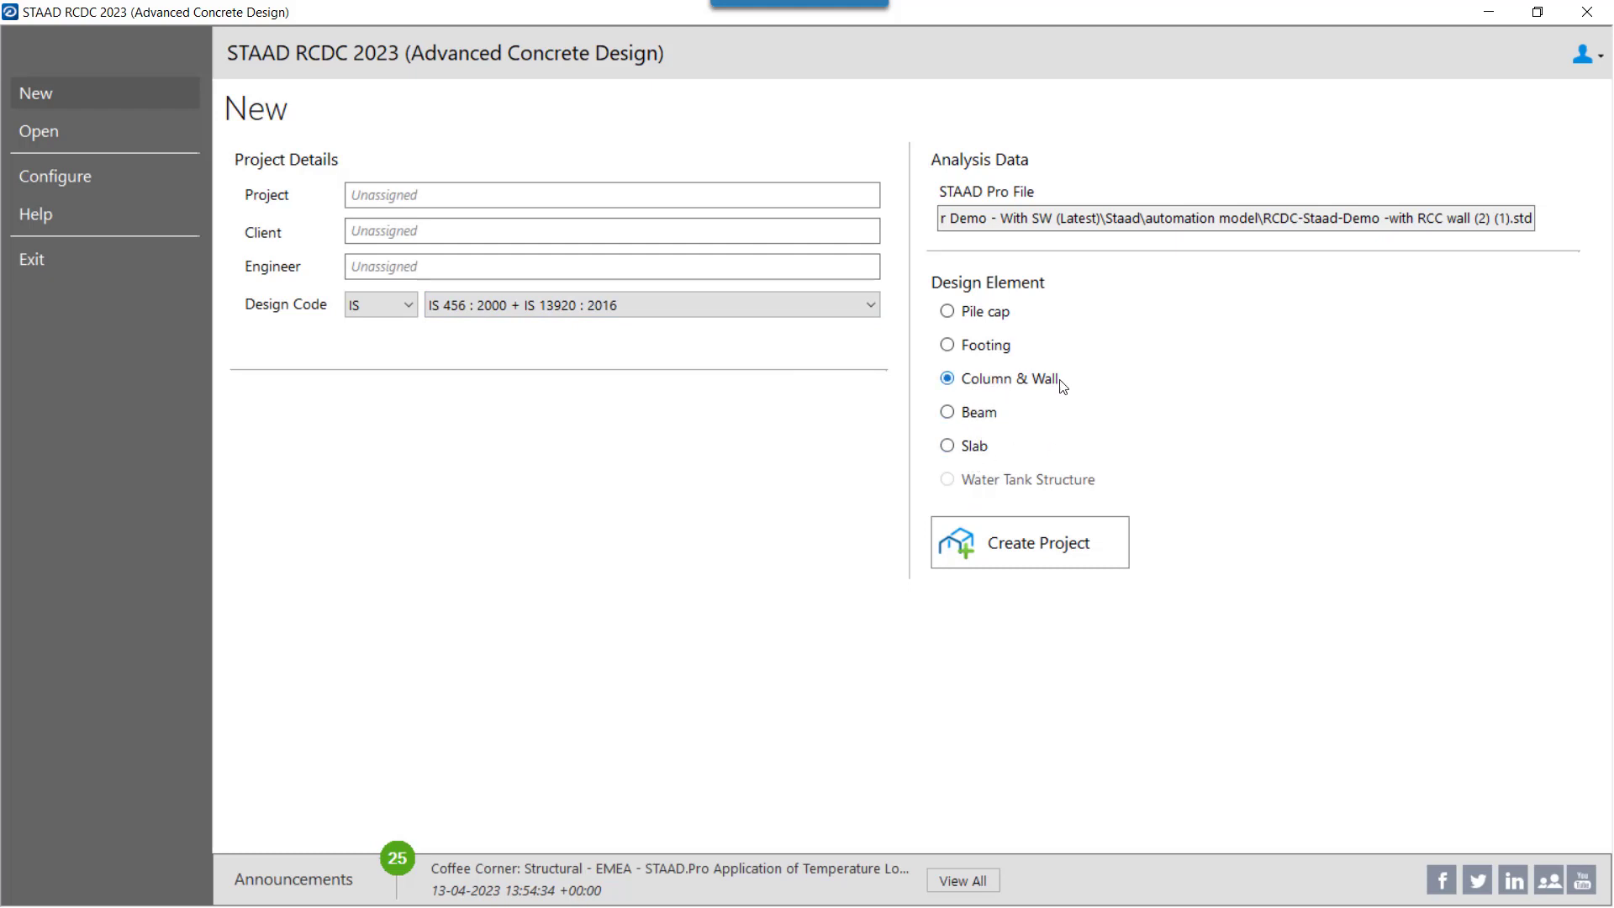
left_click(1046, 545)
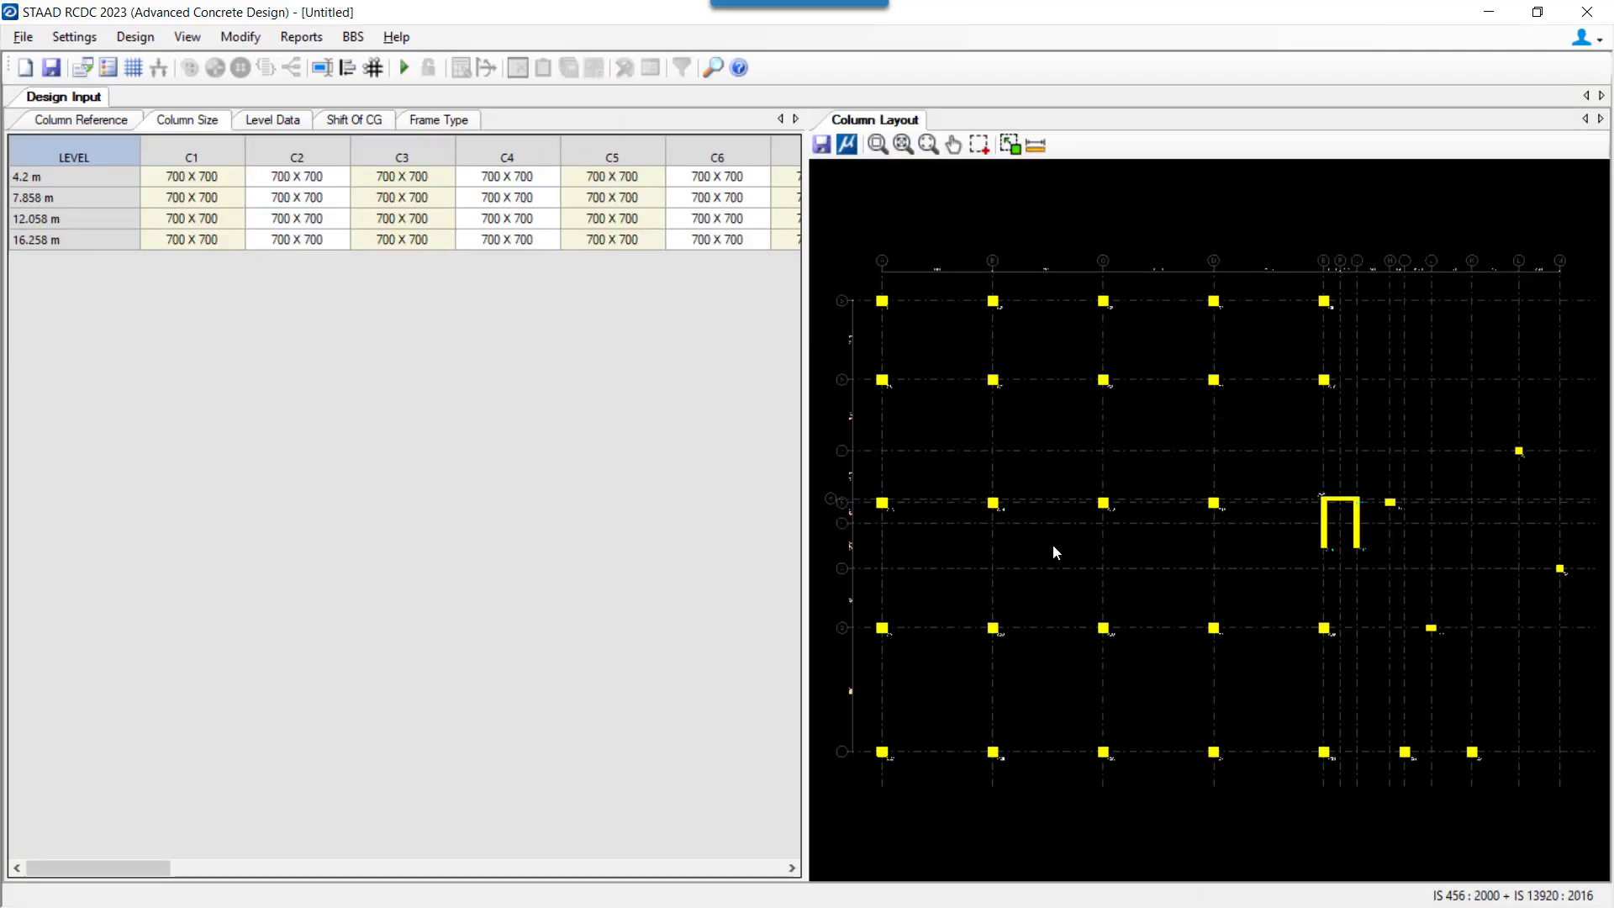
left_click(74, 37)
left_click(143, 65)
left_click(74, 36)
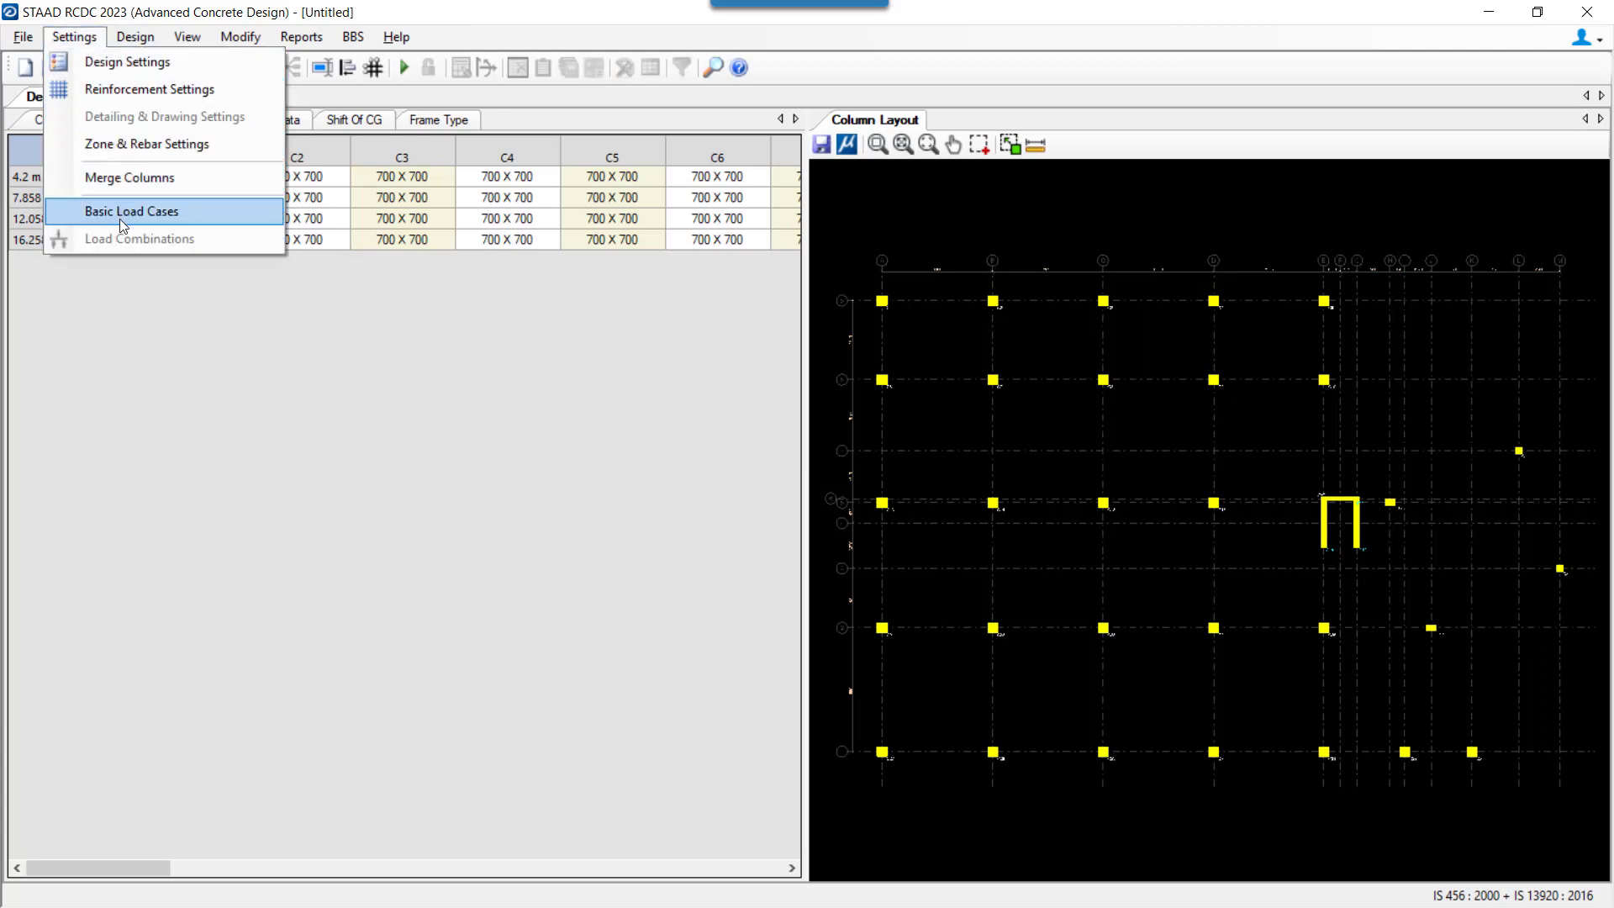
left_click(345, 179)
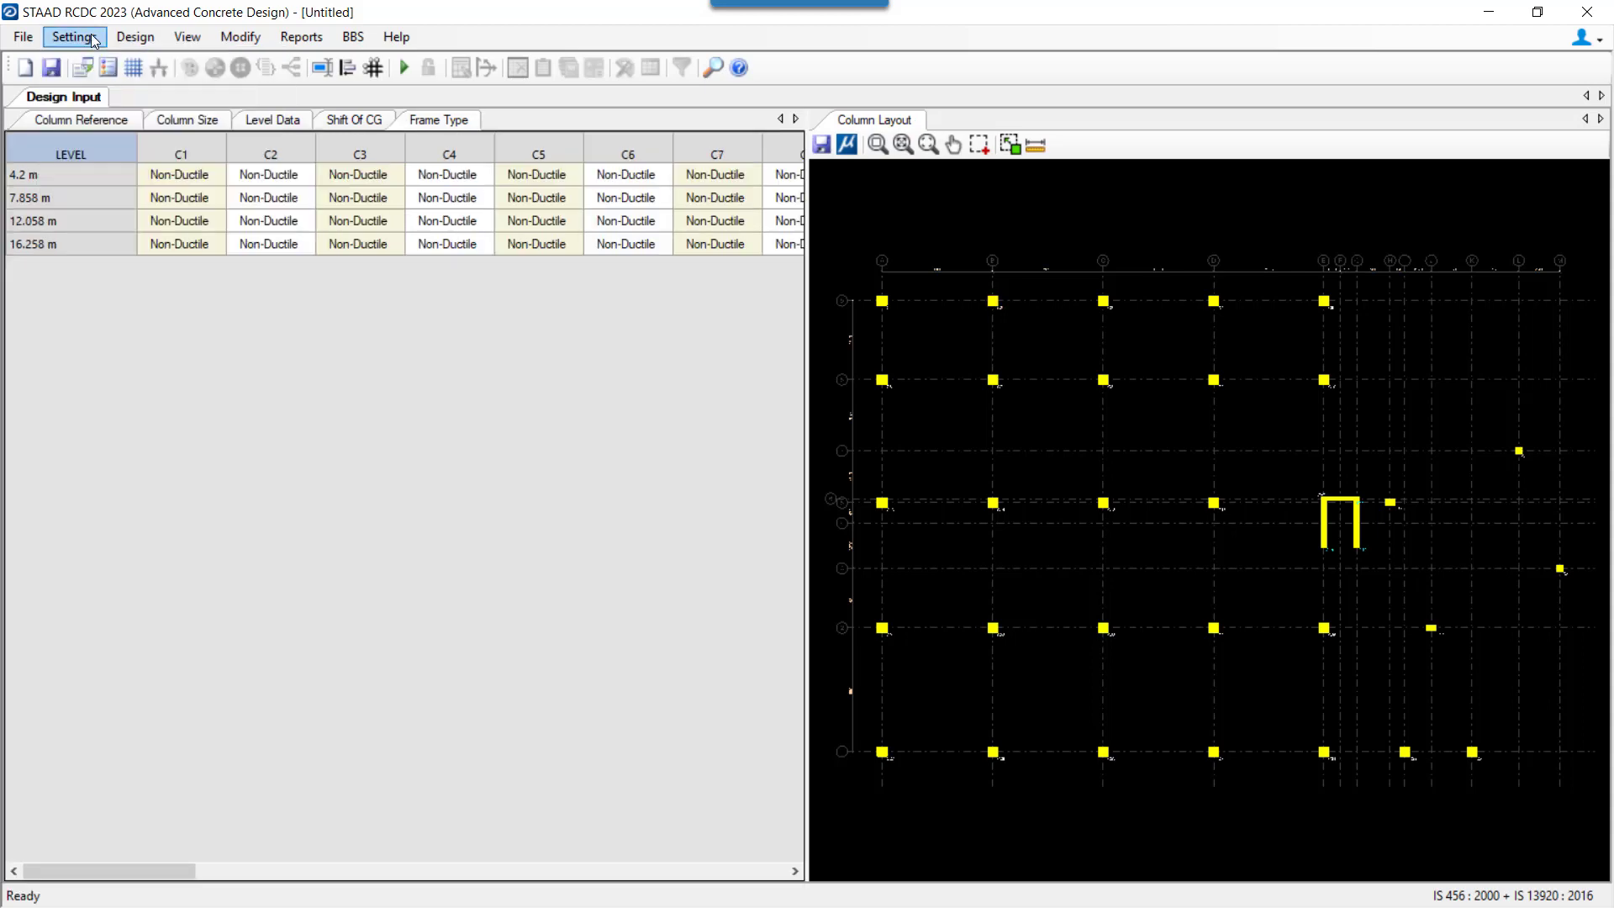
Step: Enable Perform Ductile Design in the column design settings
left_click(89, 37)
left_click(92, 61)
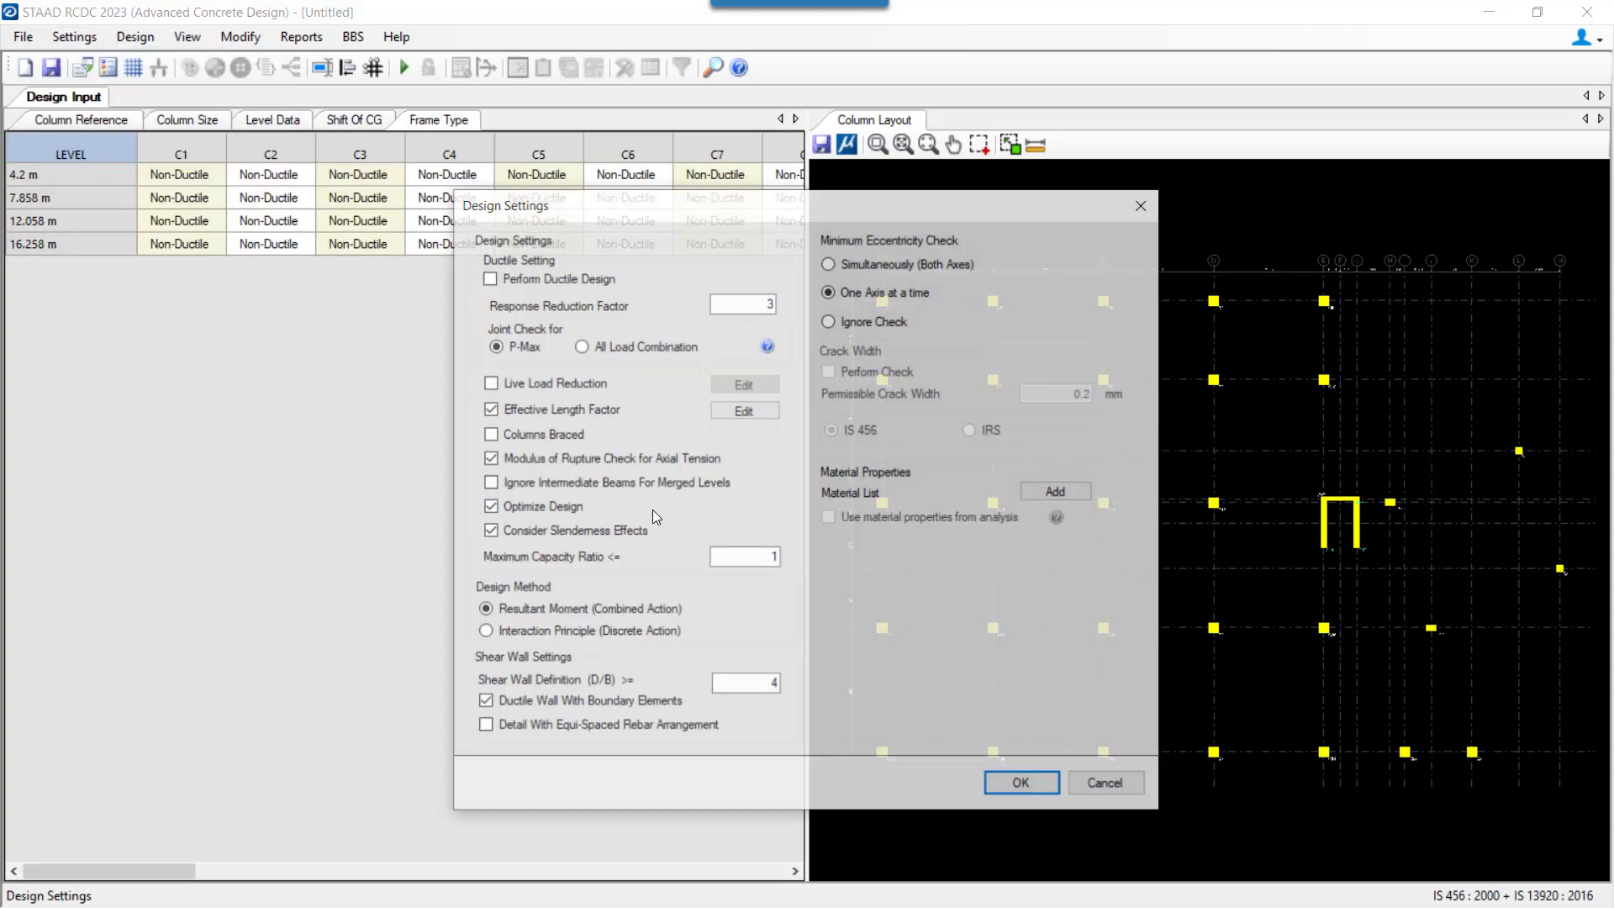
left_click(542, 280)
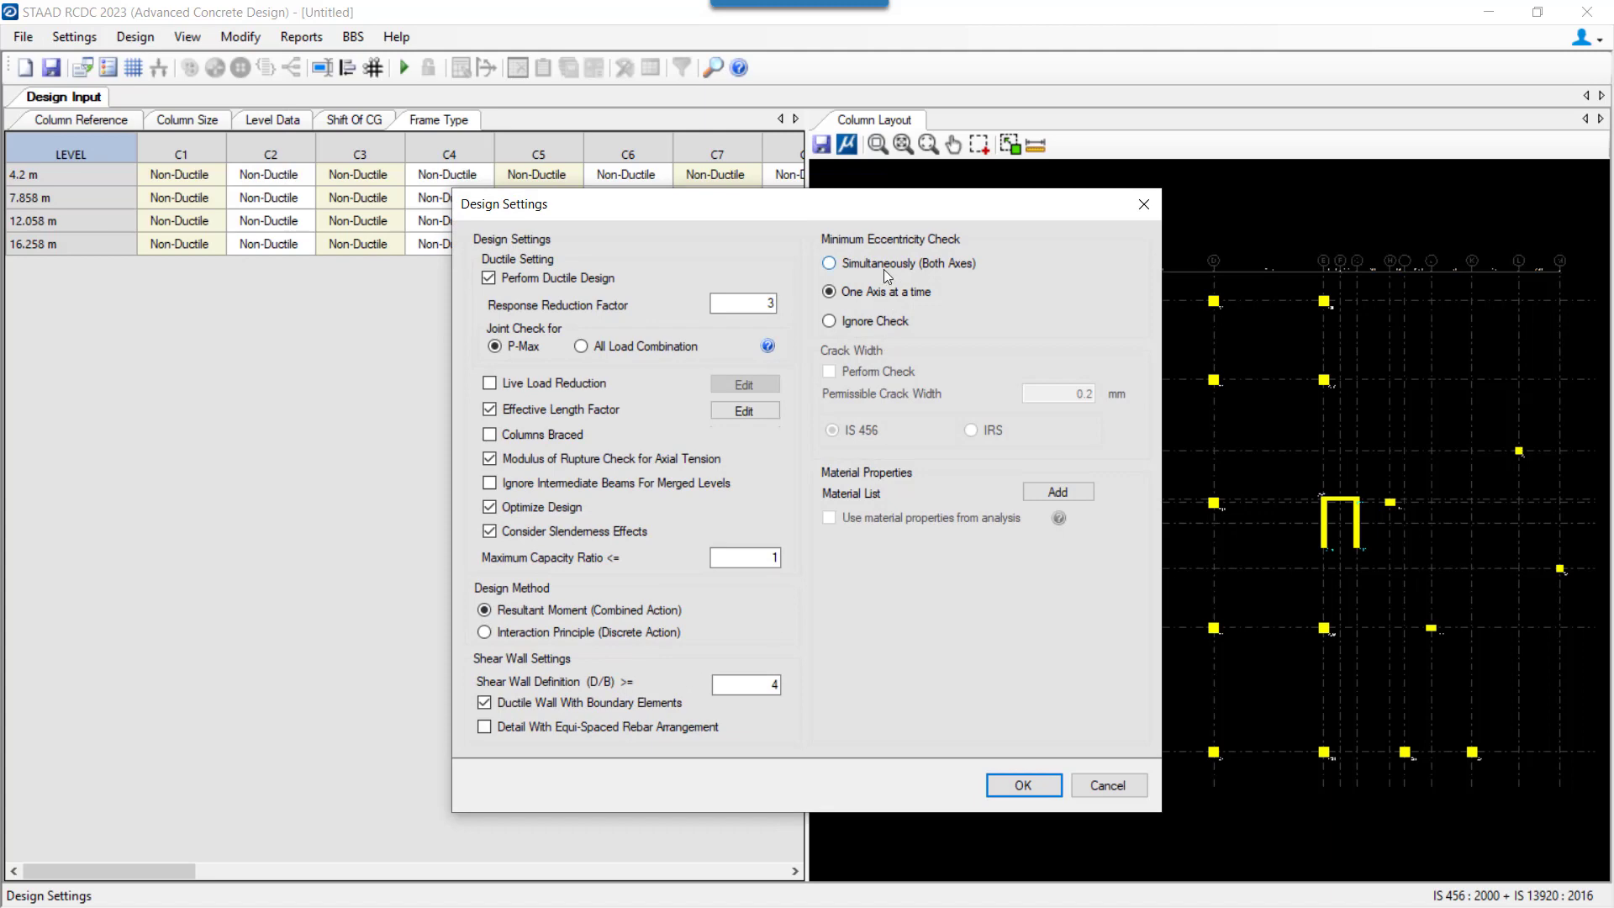
left_click(1013, 787)
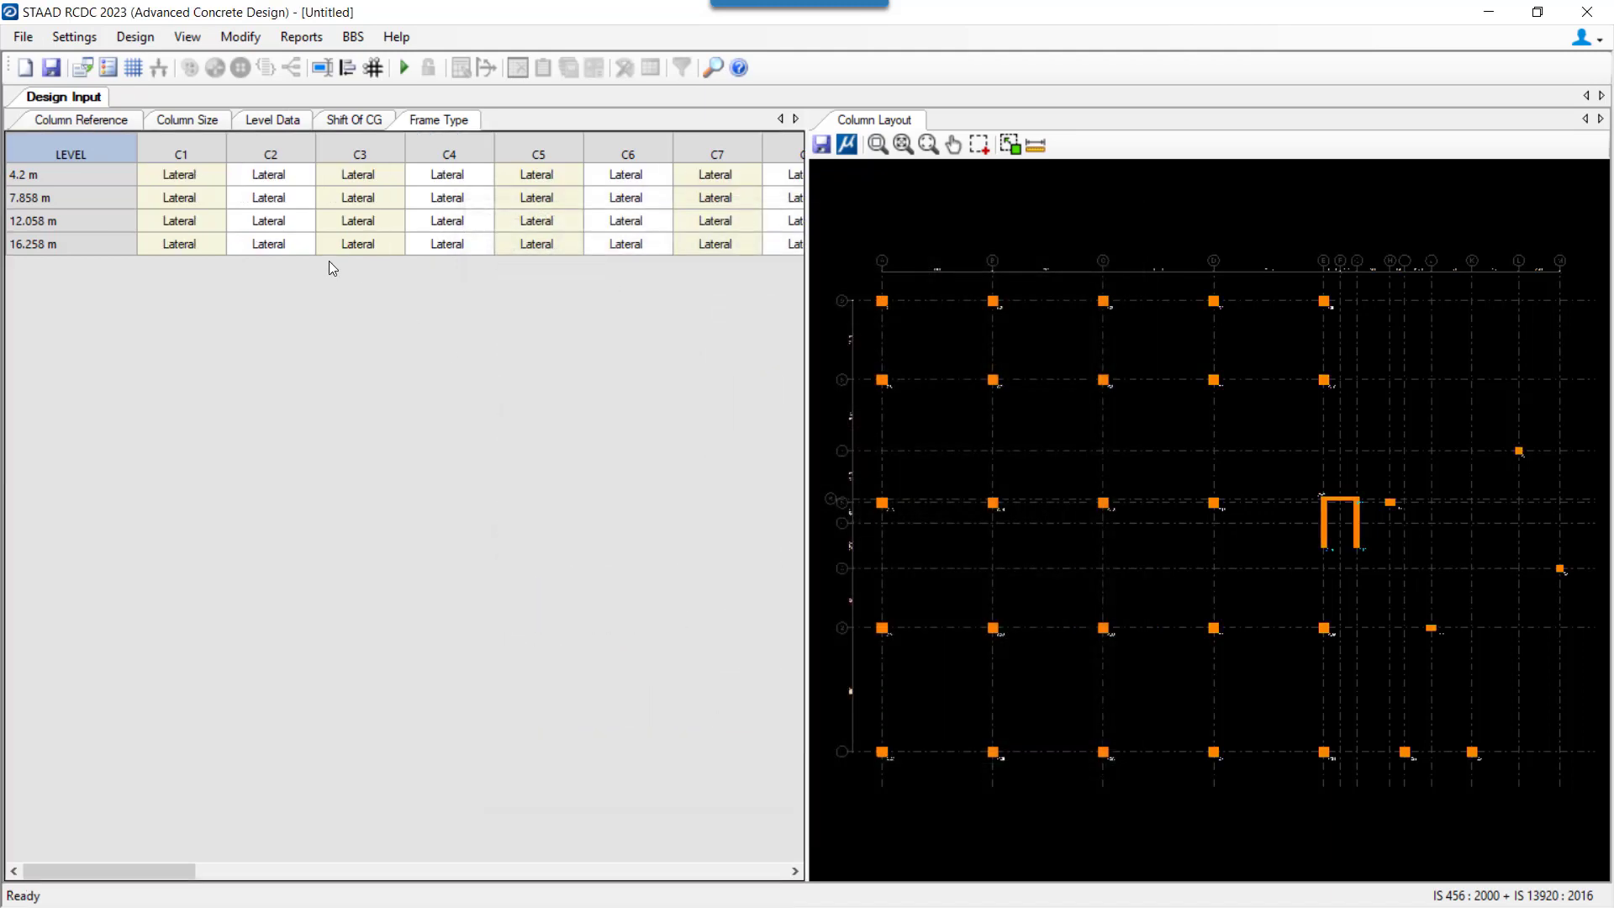
Step: Review the column rebar diameter limits in the reinforcement settings and accept the default values
left_click(74, 36)
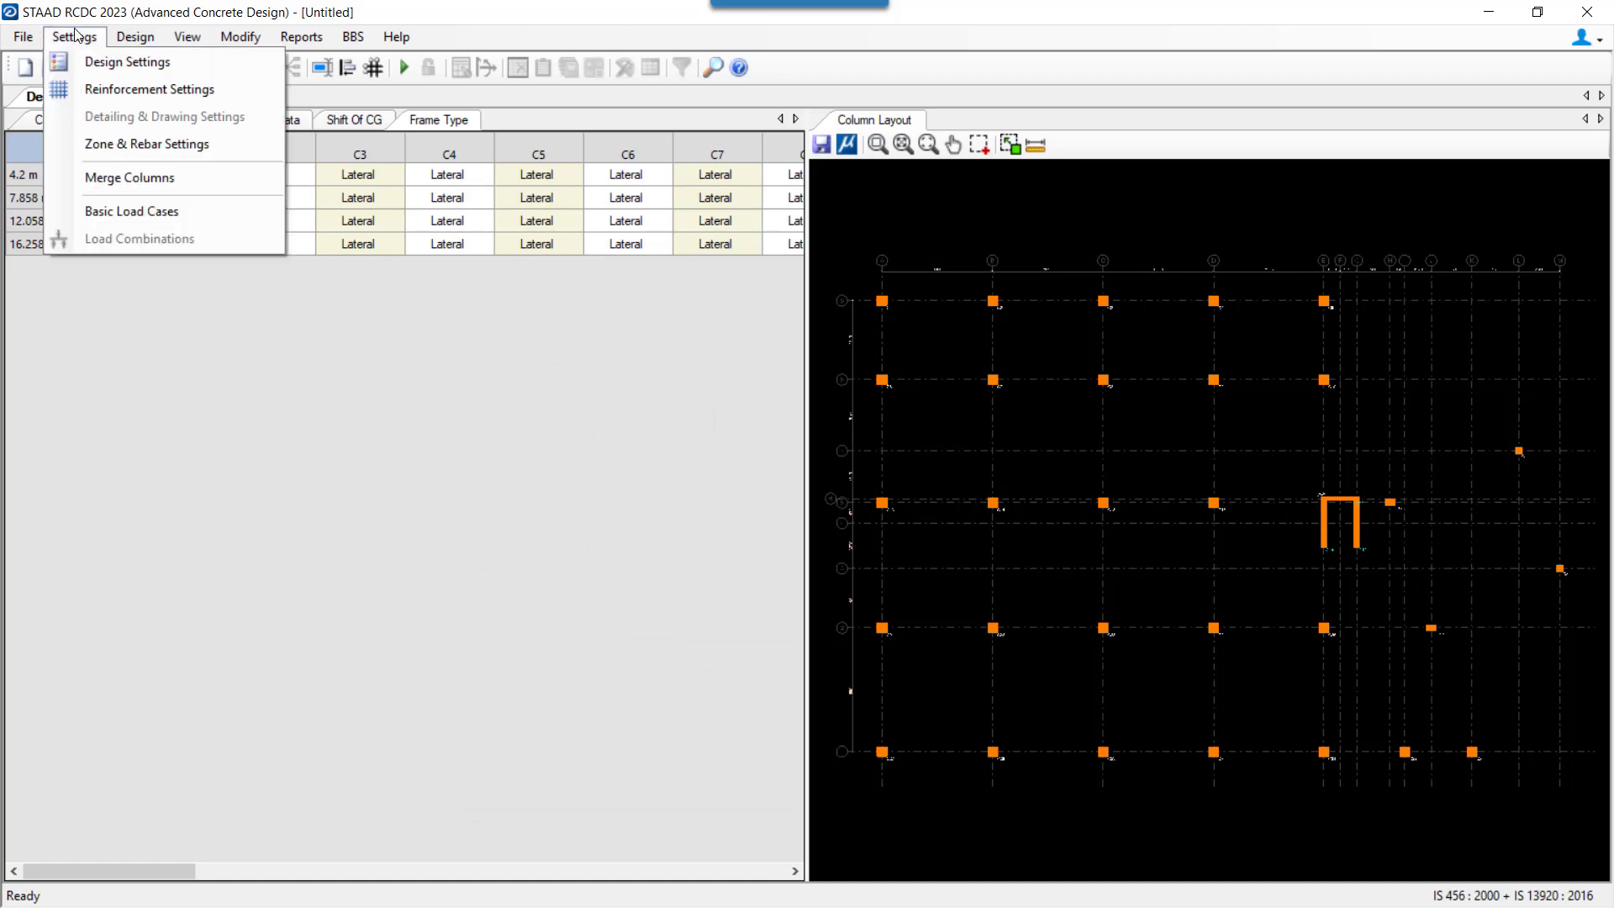
left_click(79, 89)
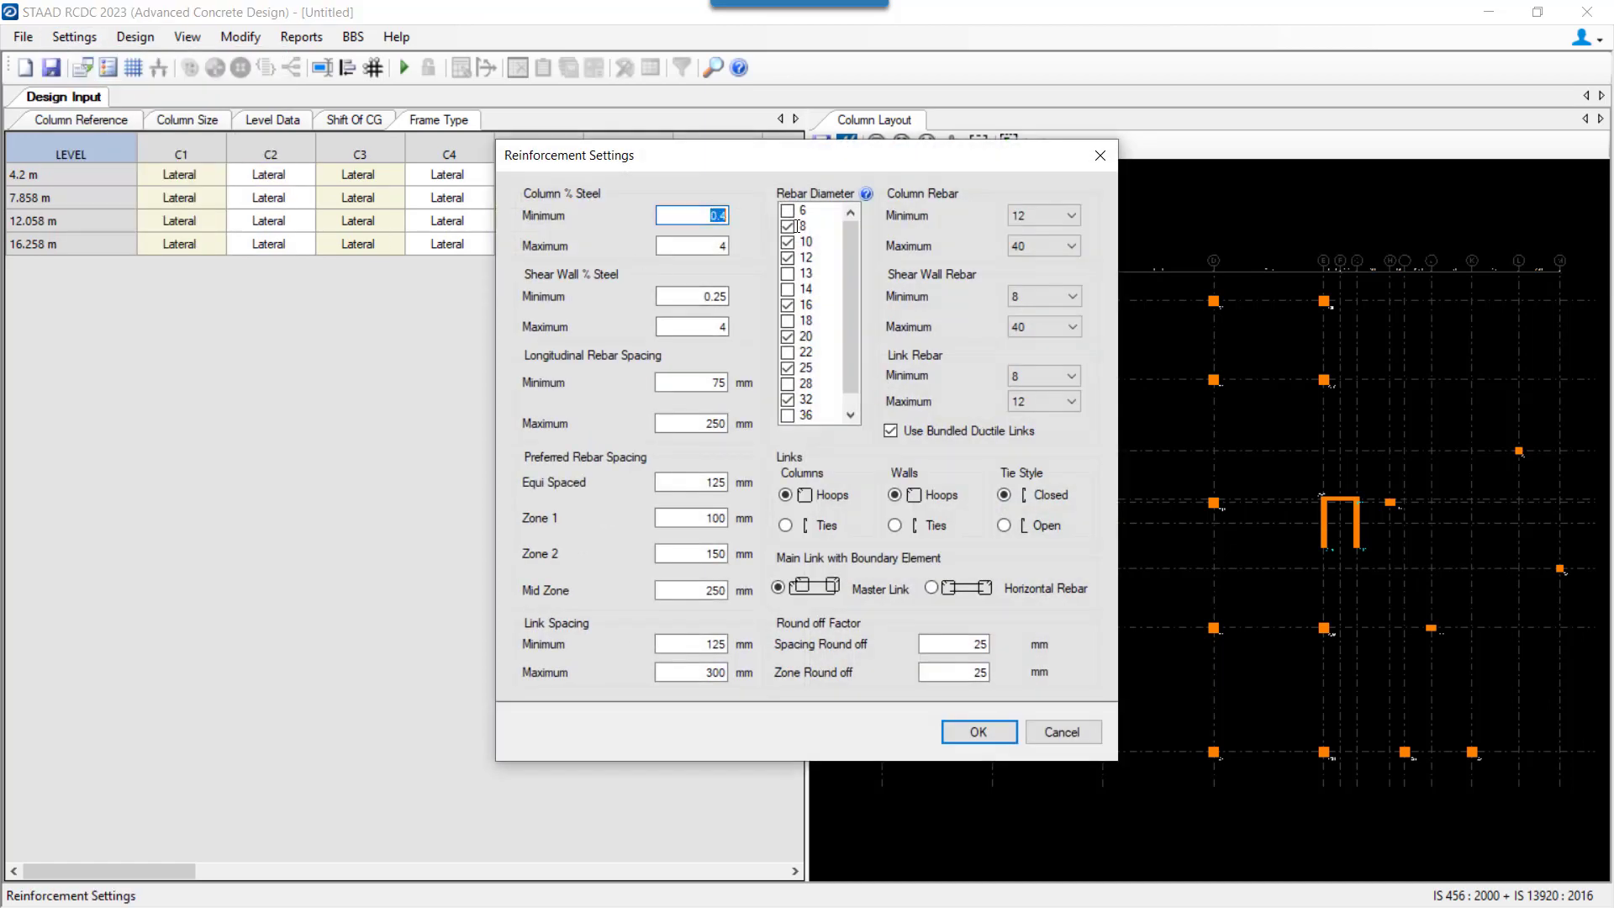
key("Tab")
left_click(1071, 220)
left_click(1054, 251)
left_click(1052, 252)
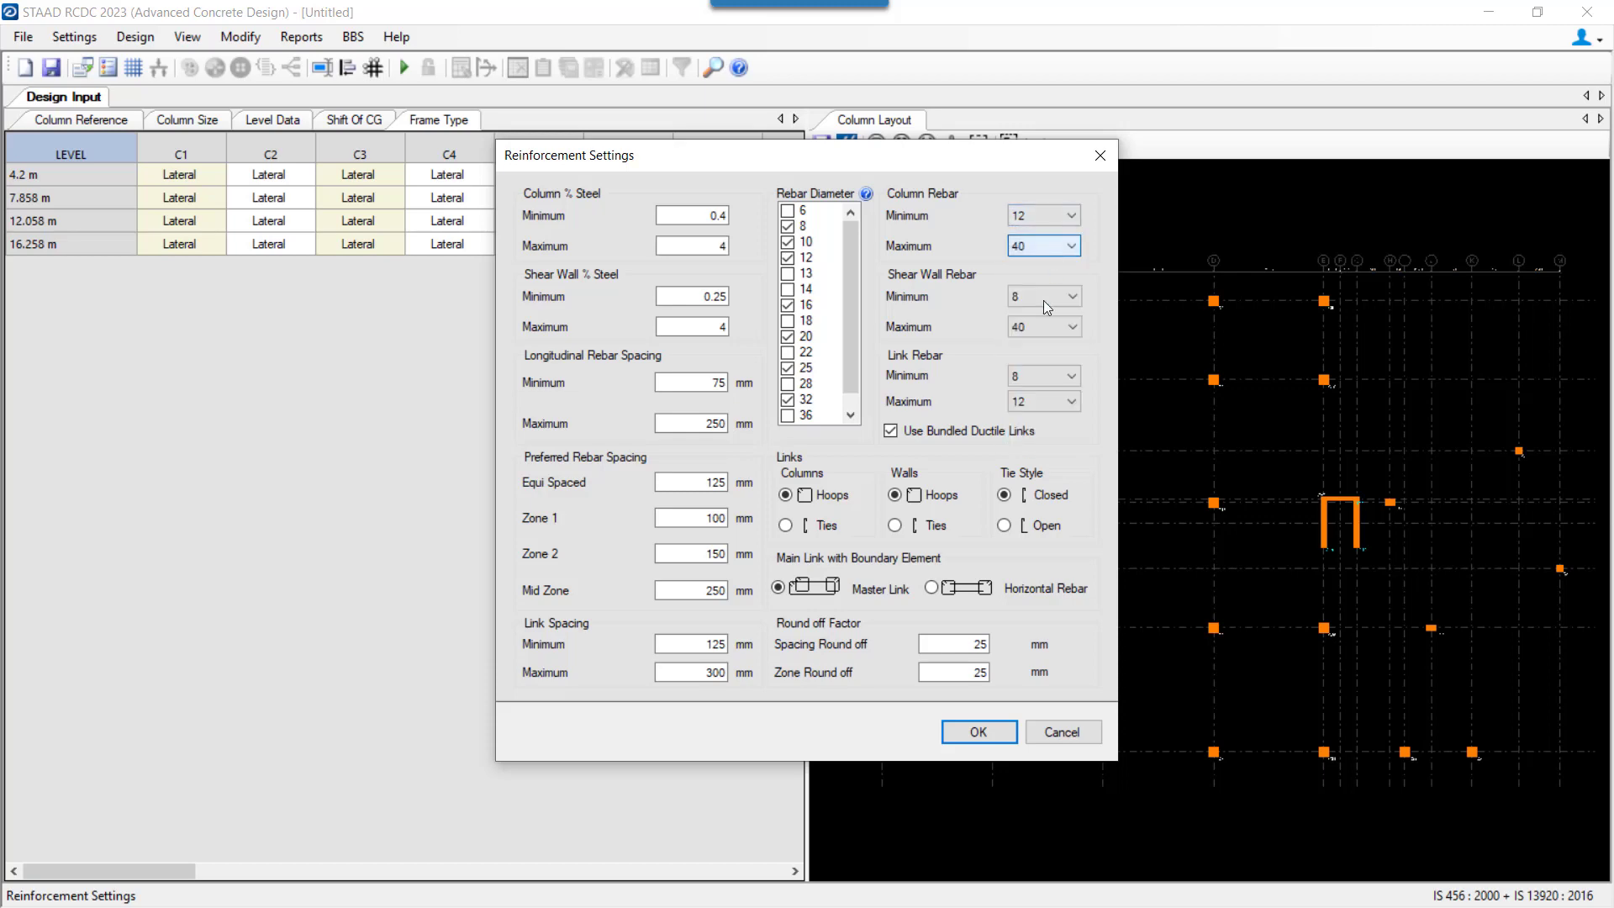
left_click(980, 733)
Step: Add the dead, live, Earthquake X and Earthquake Z analysis cases as primary load cases, and add the load combinations from the analysis
left_click(74, 37)
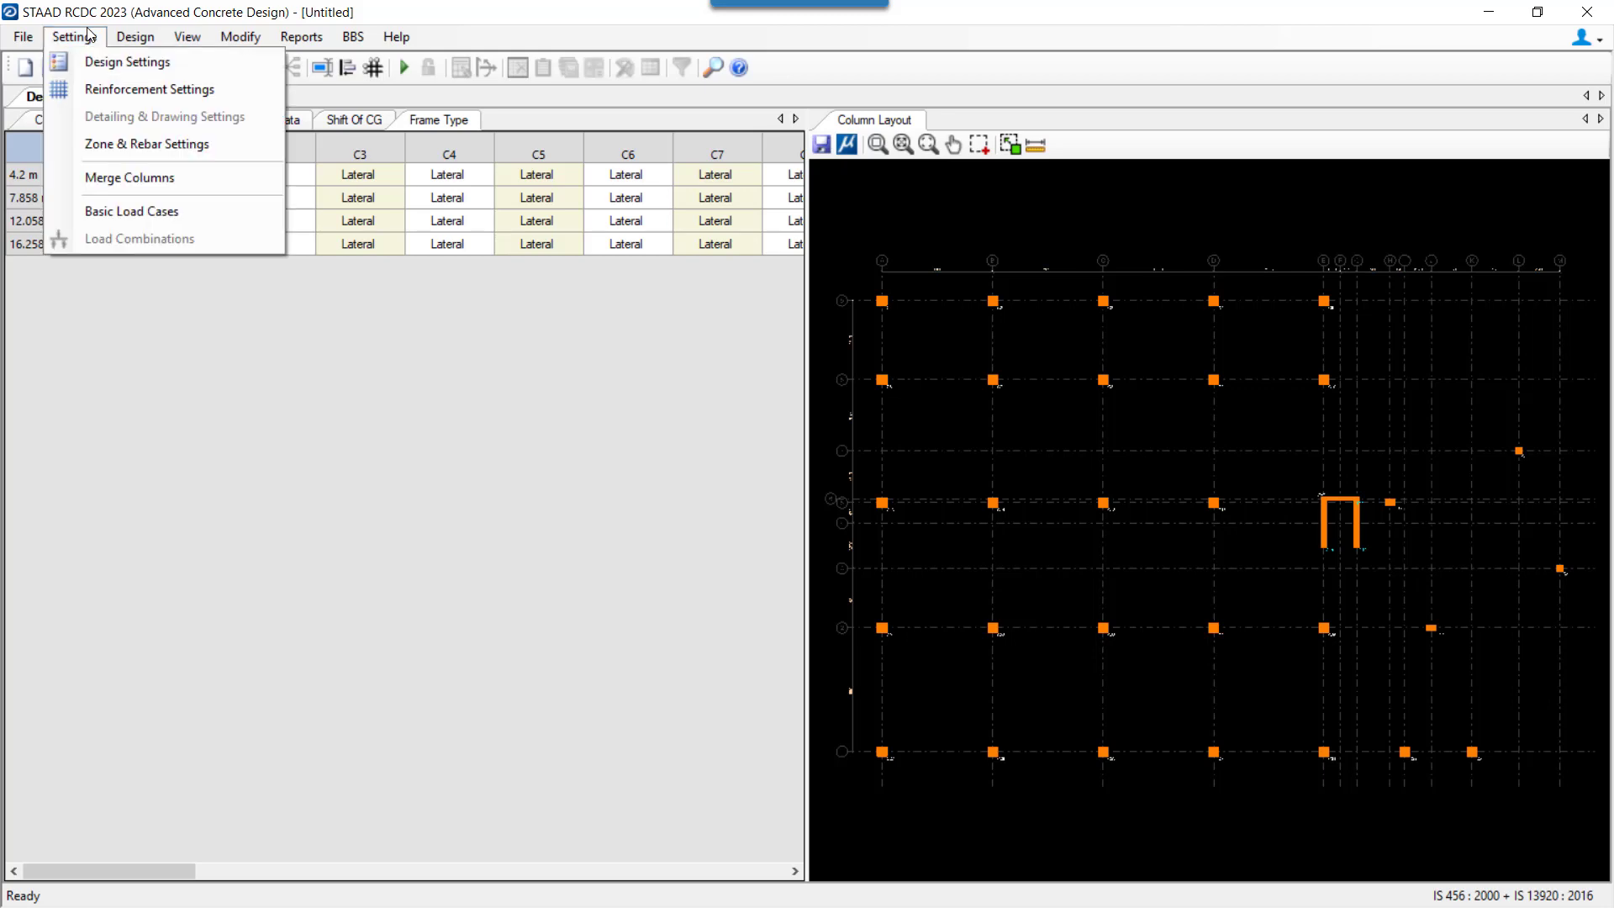
left_click(108, 206)
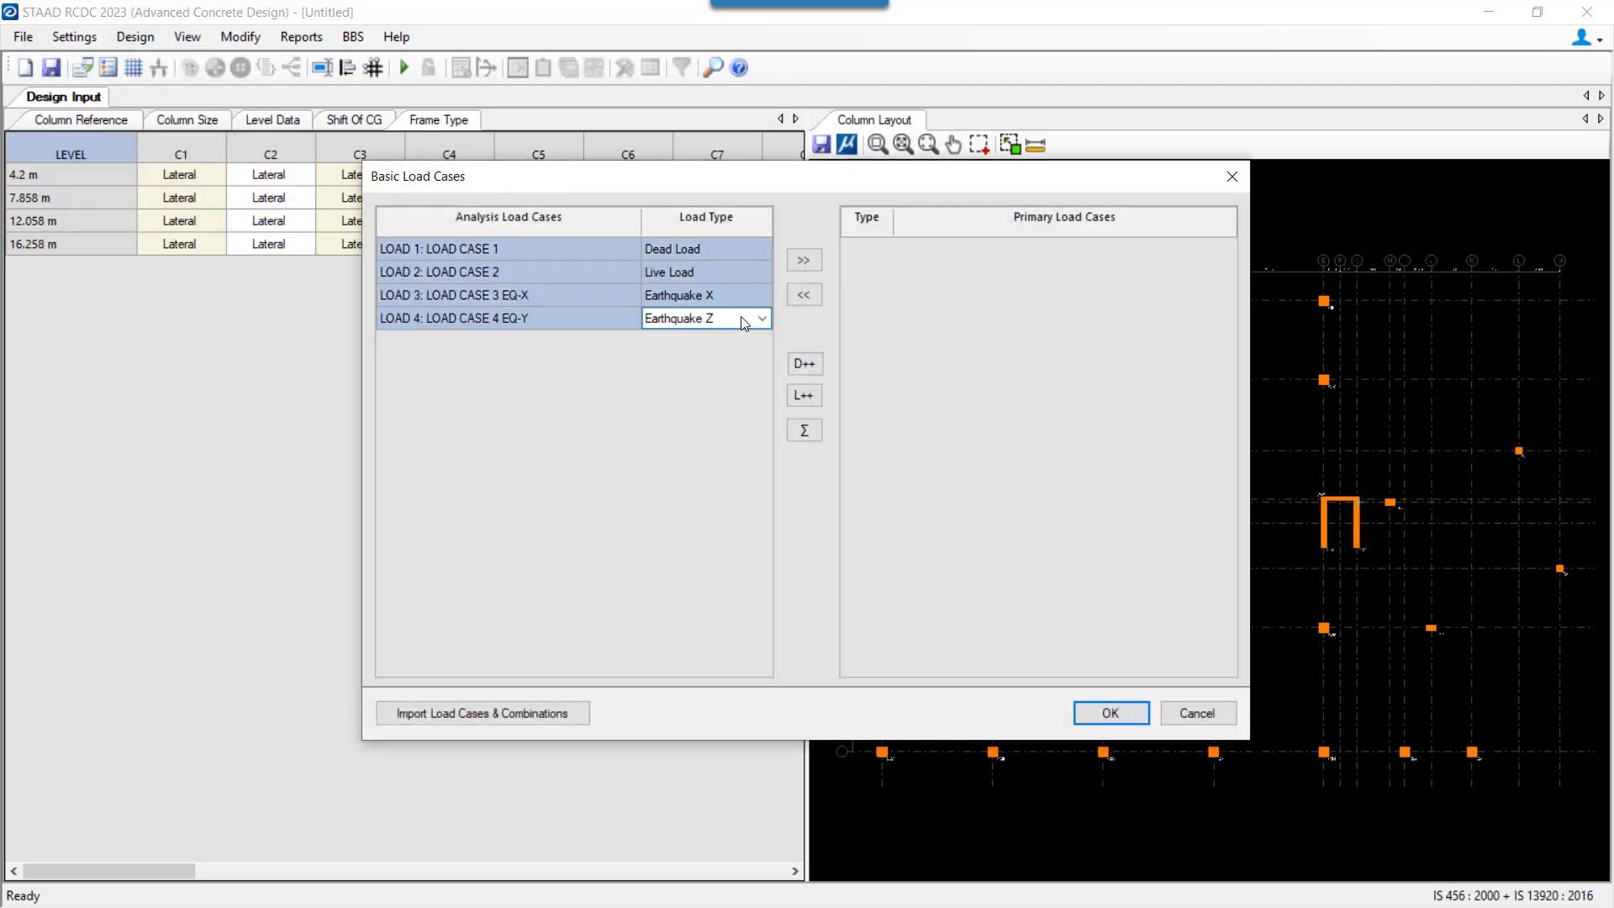
left_click(814, 264)
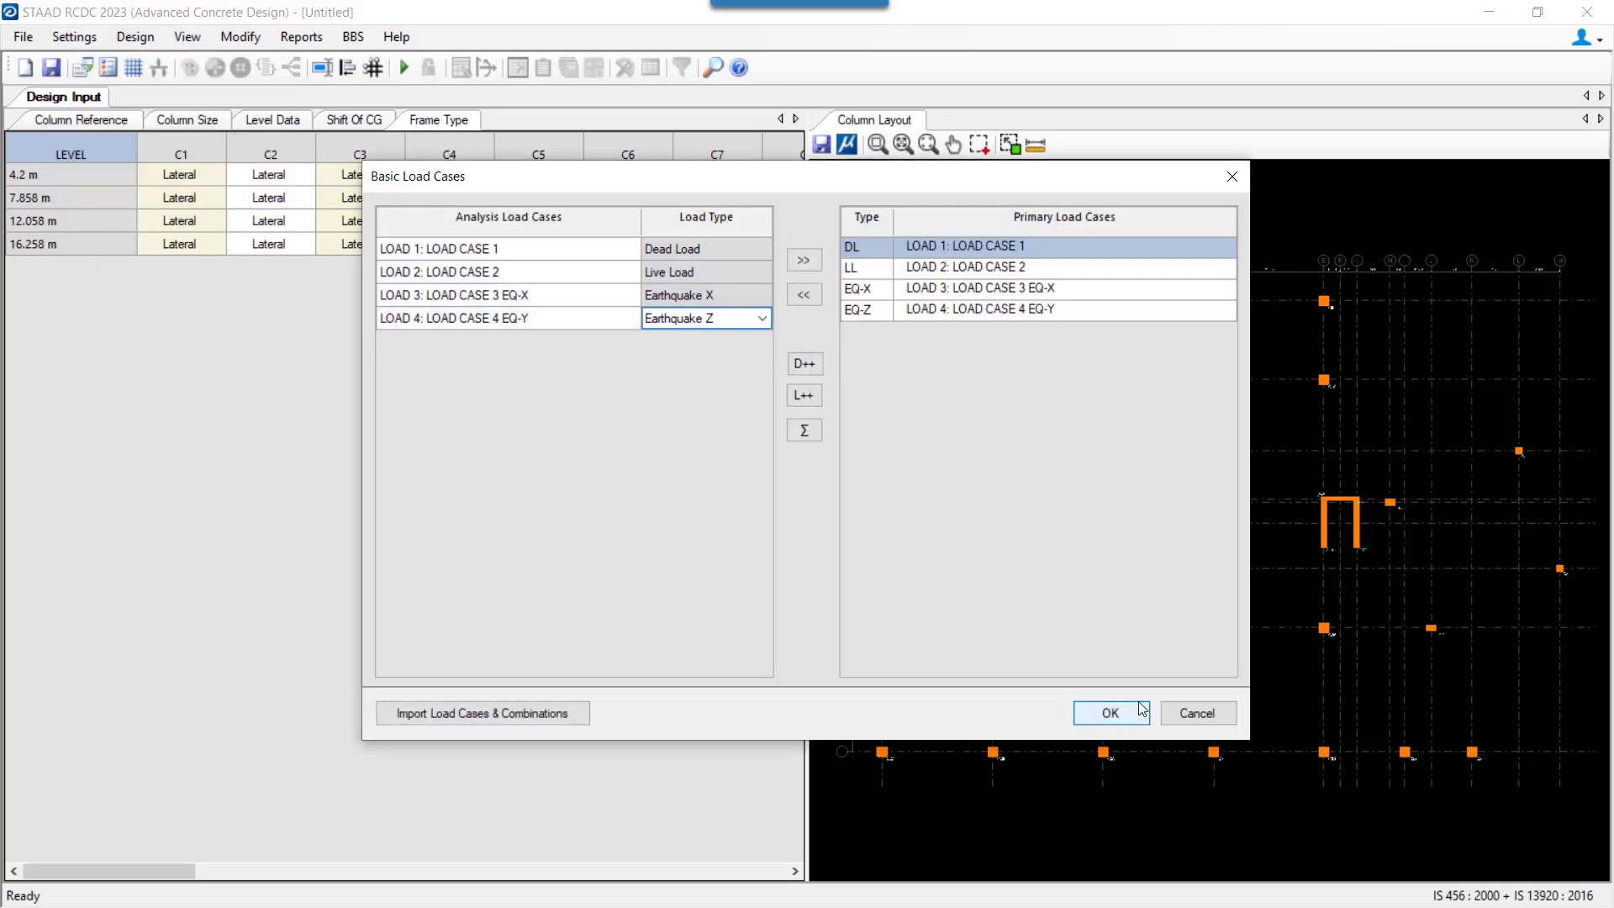
left_click(1110, 713)
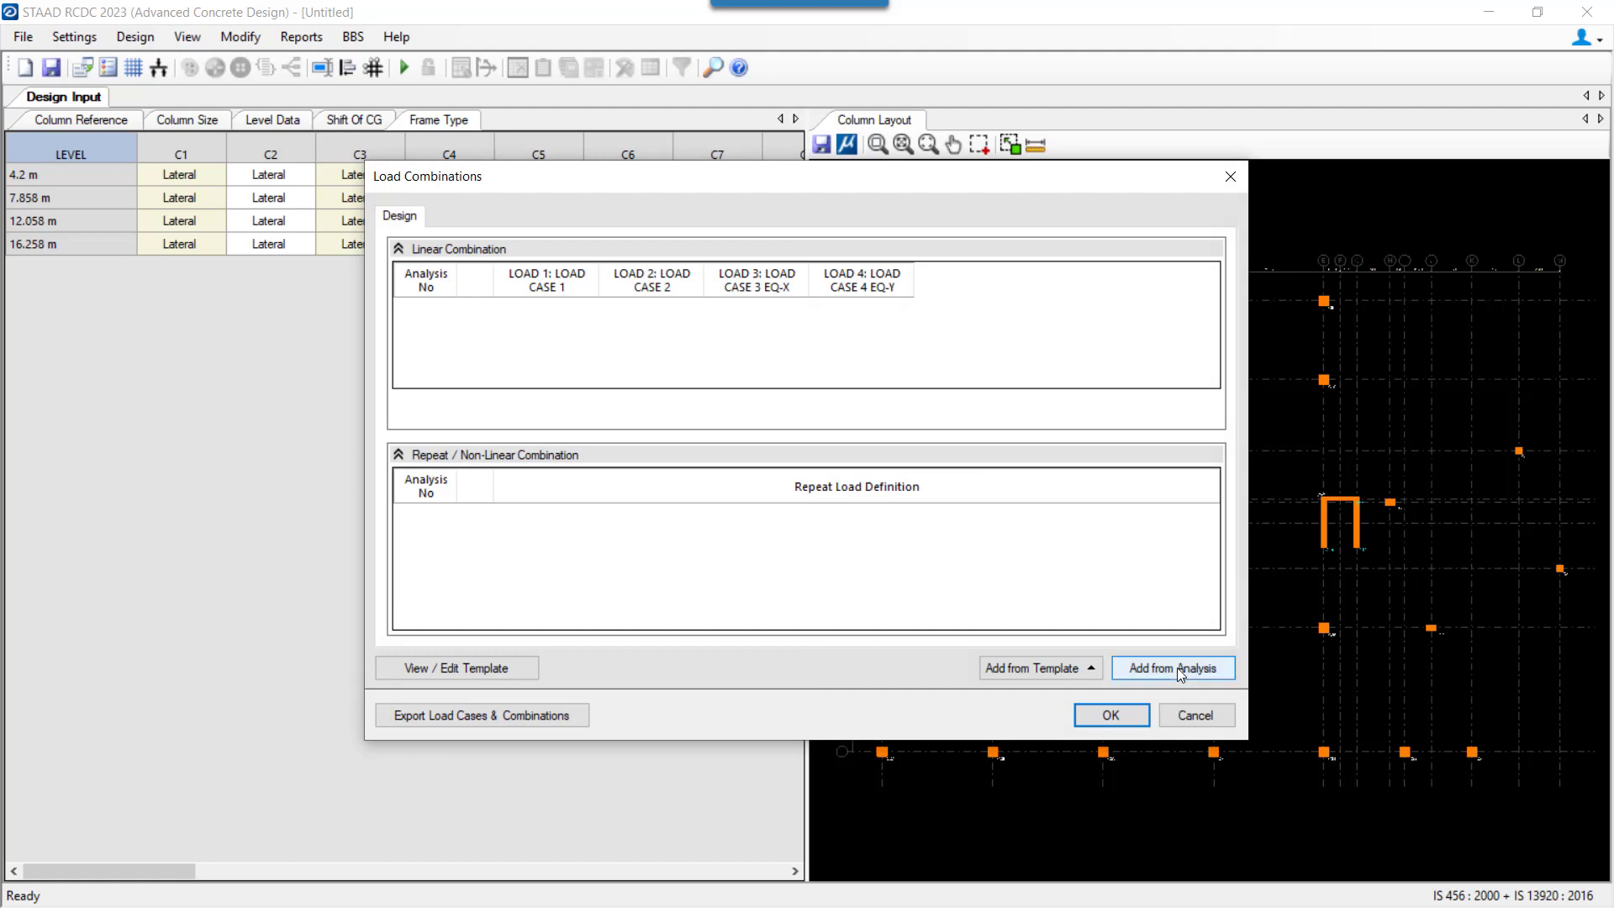
left_click(1181, 670)
left_click(1111, 715)
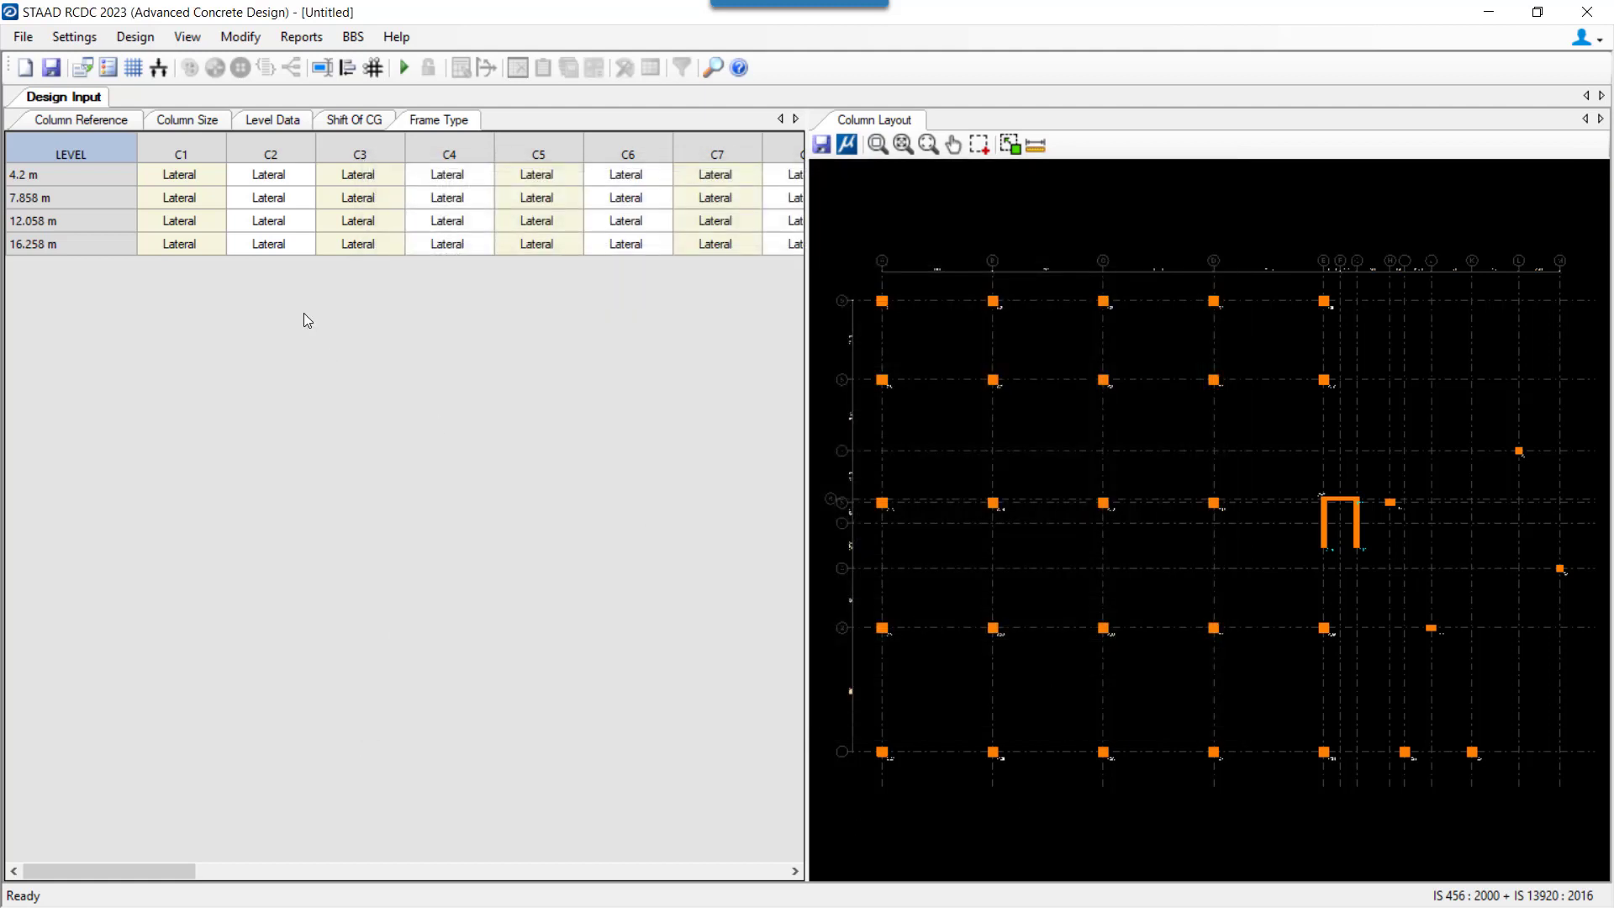
Step: Run Auto Design for all columns and walls and dismiss the column failure list
left_click(405, 68)
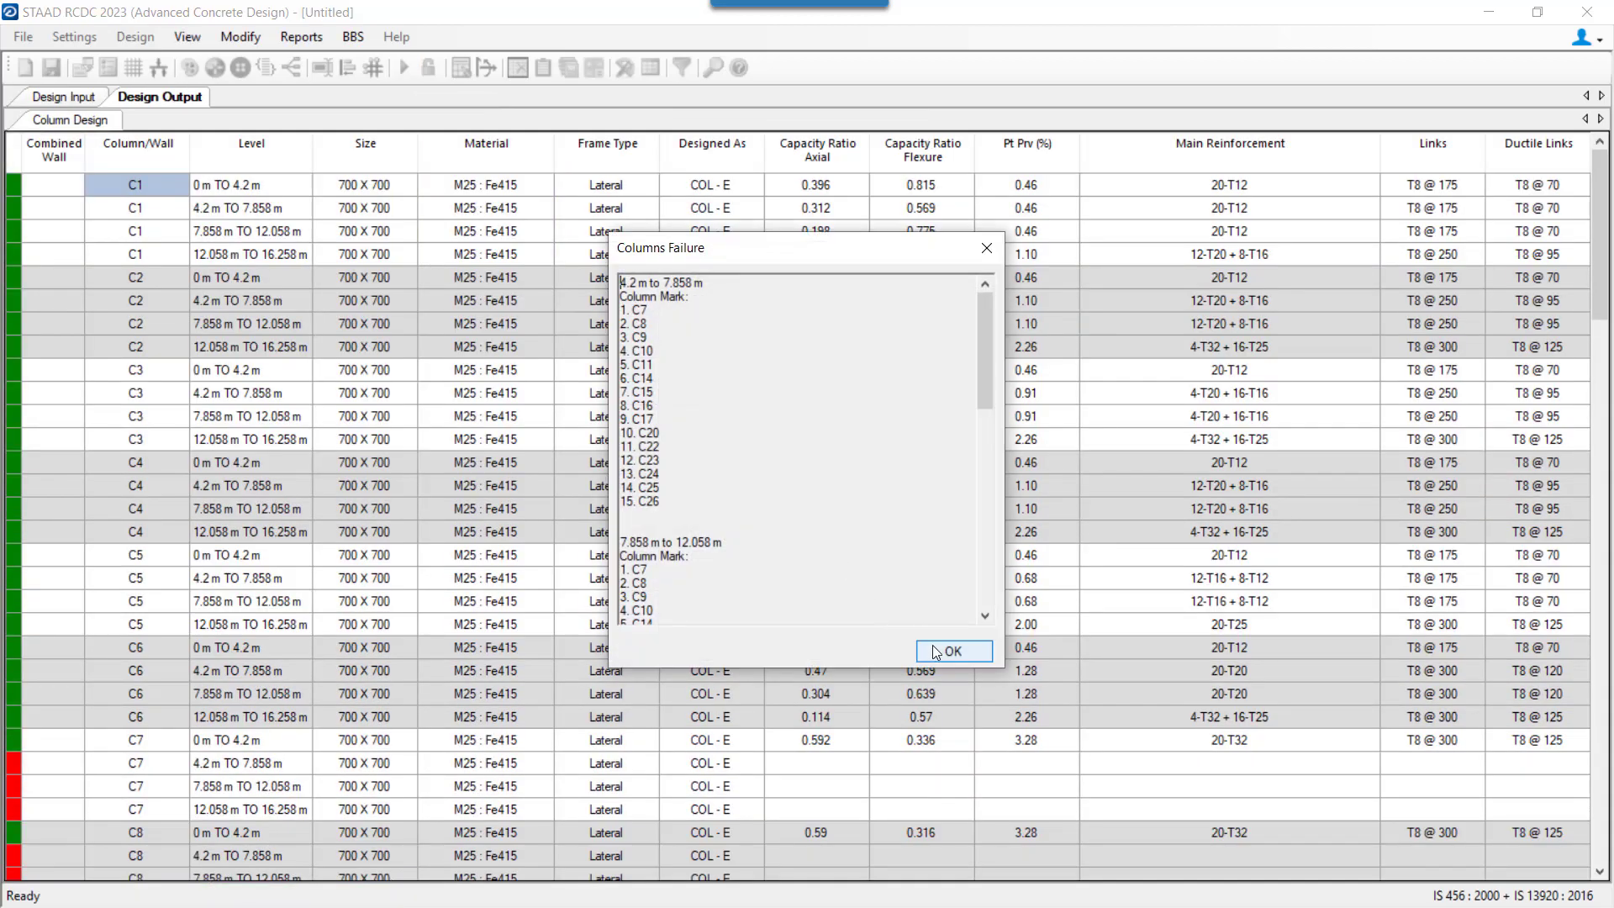
left_click(950, 651)
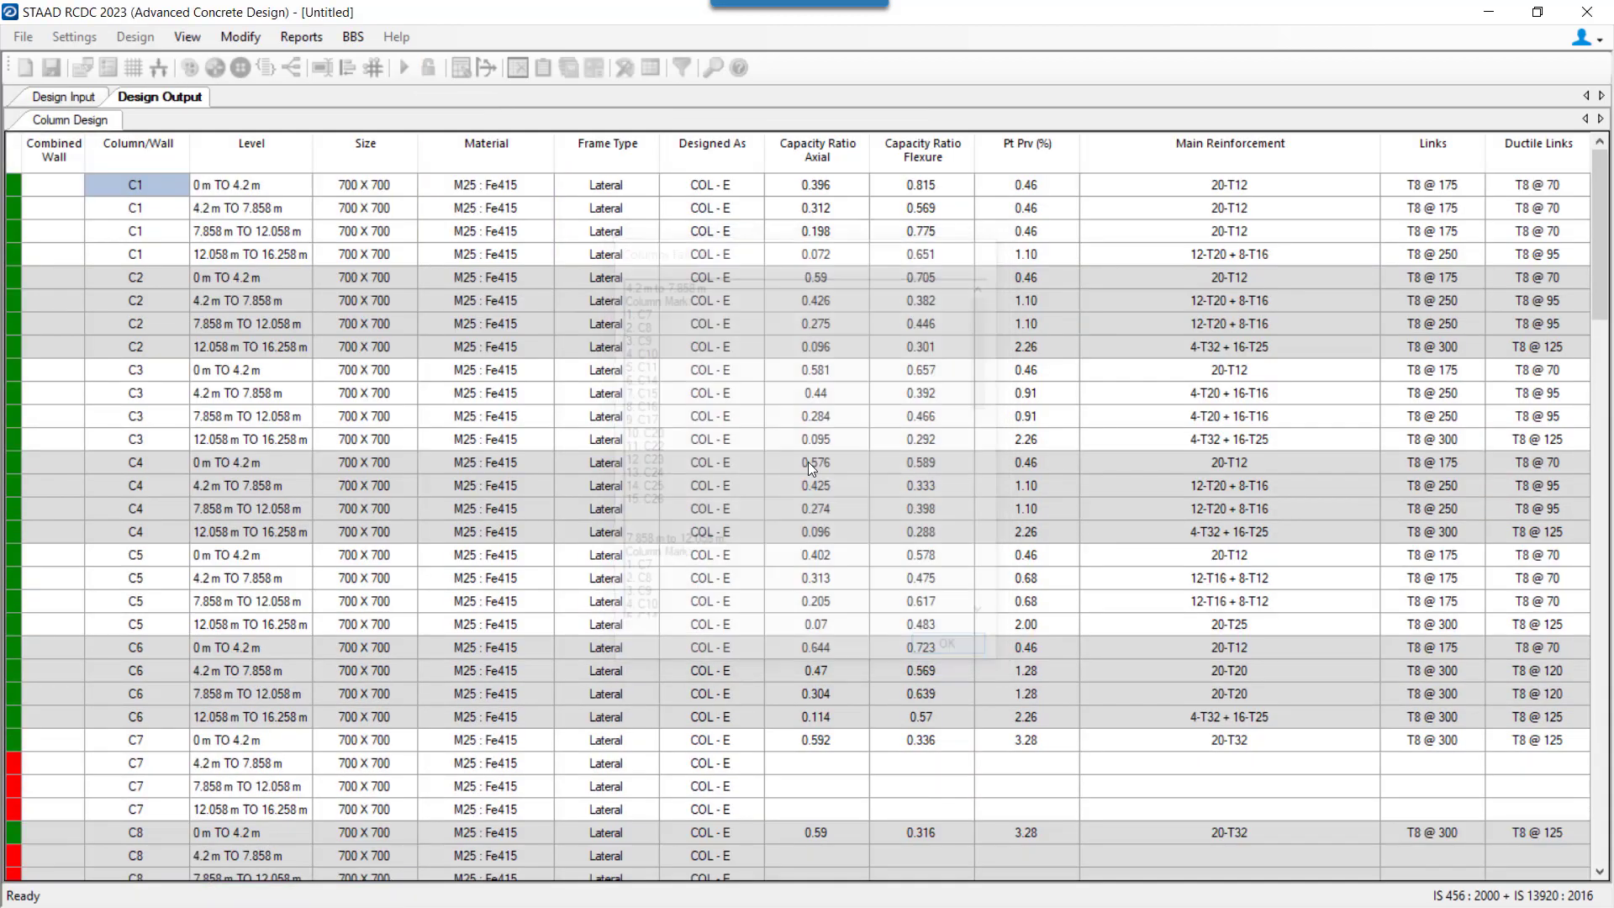
left_click(492, 254)
Step: Generate the design reports and examine the columns' text schedule and detailed drawing
left_click(301, 37)
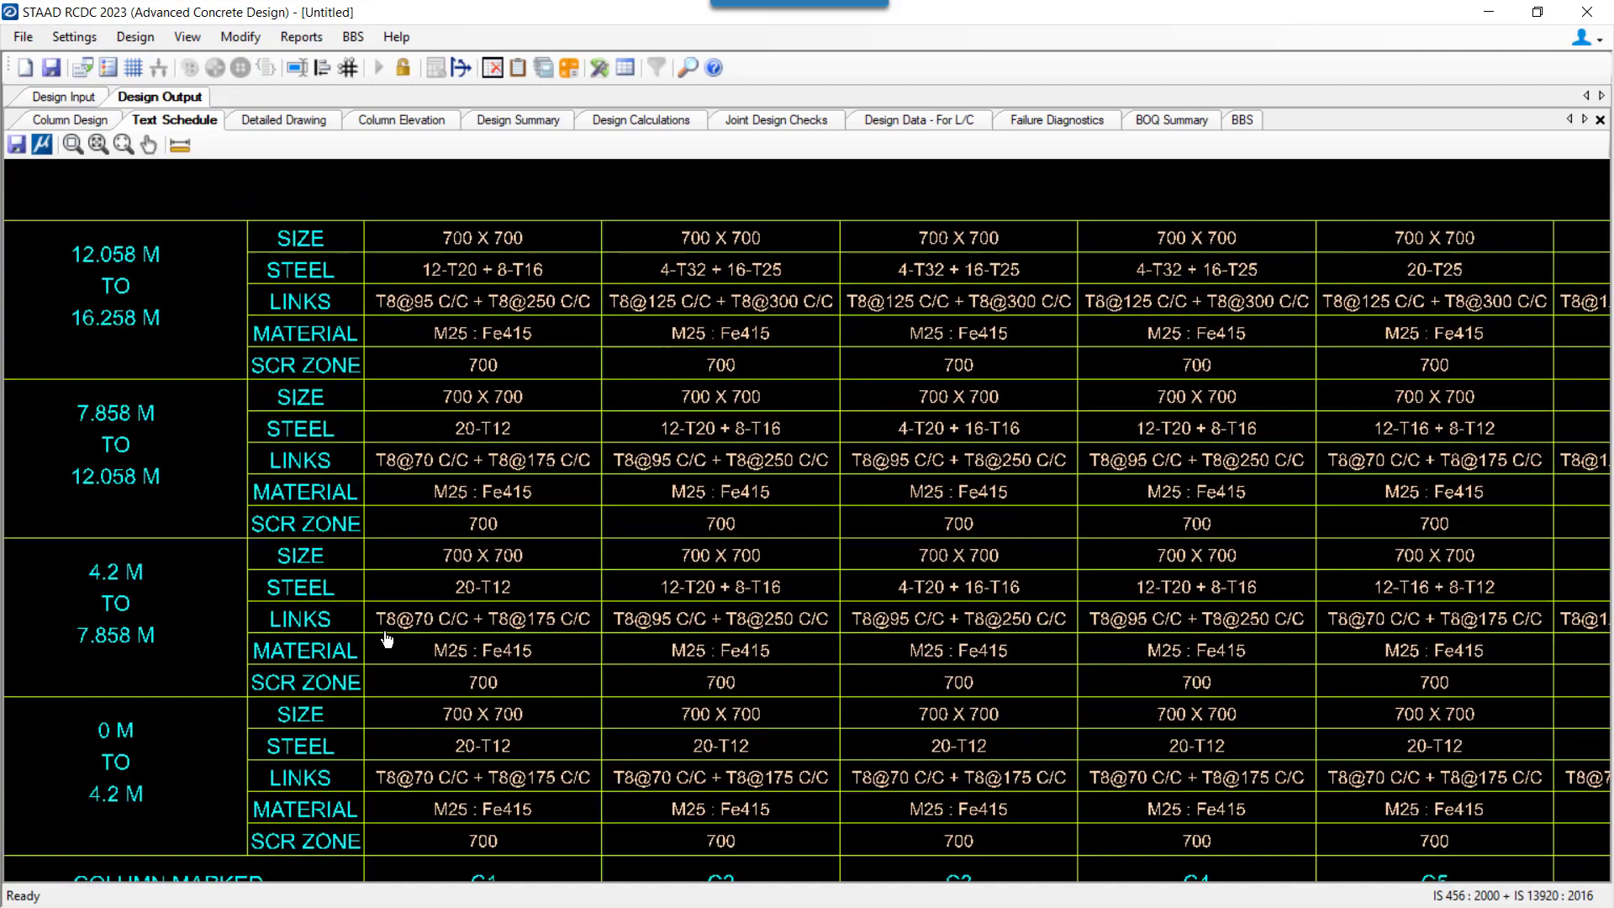
scroll(353, 593, "down", 2)
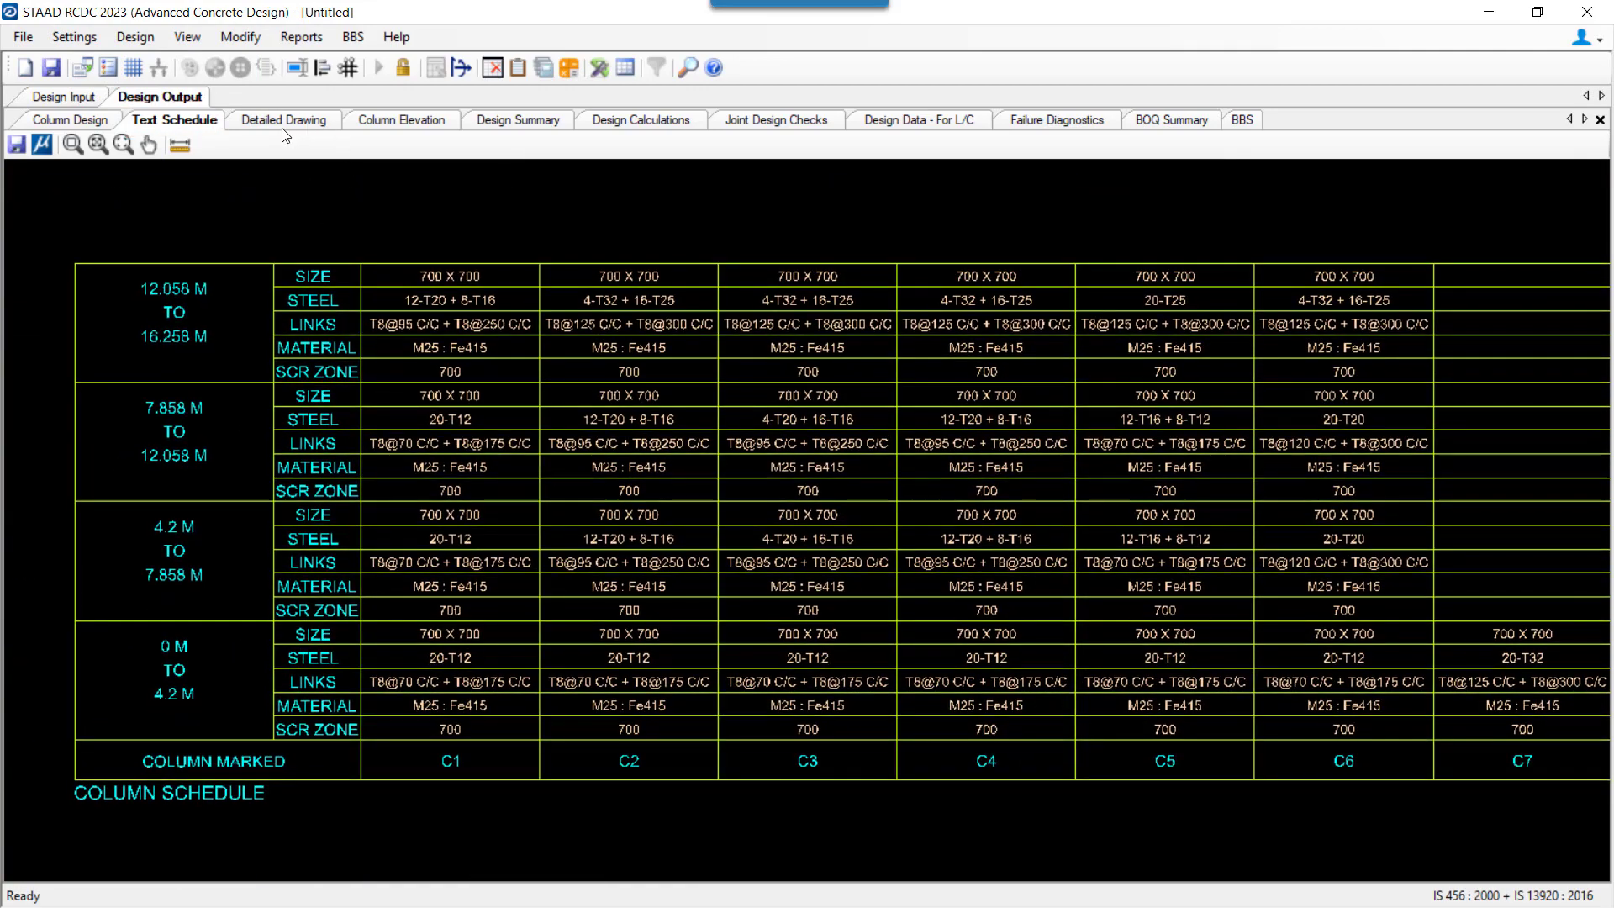
left_click(283, 128)
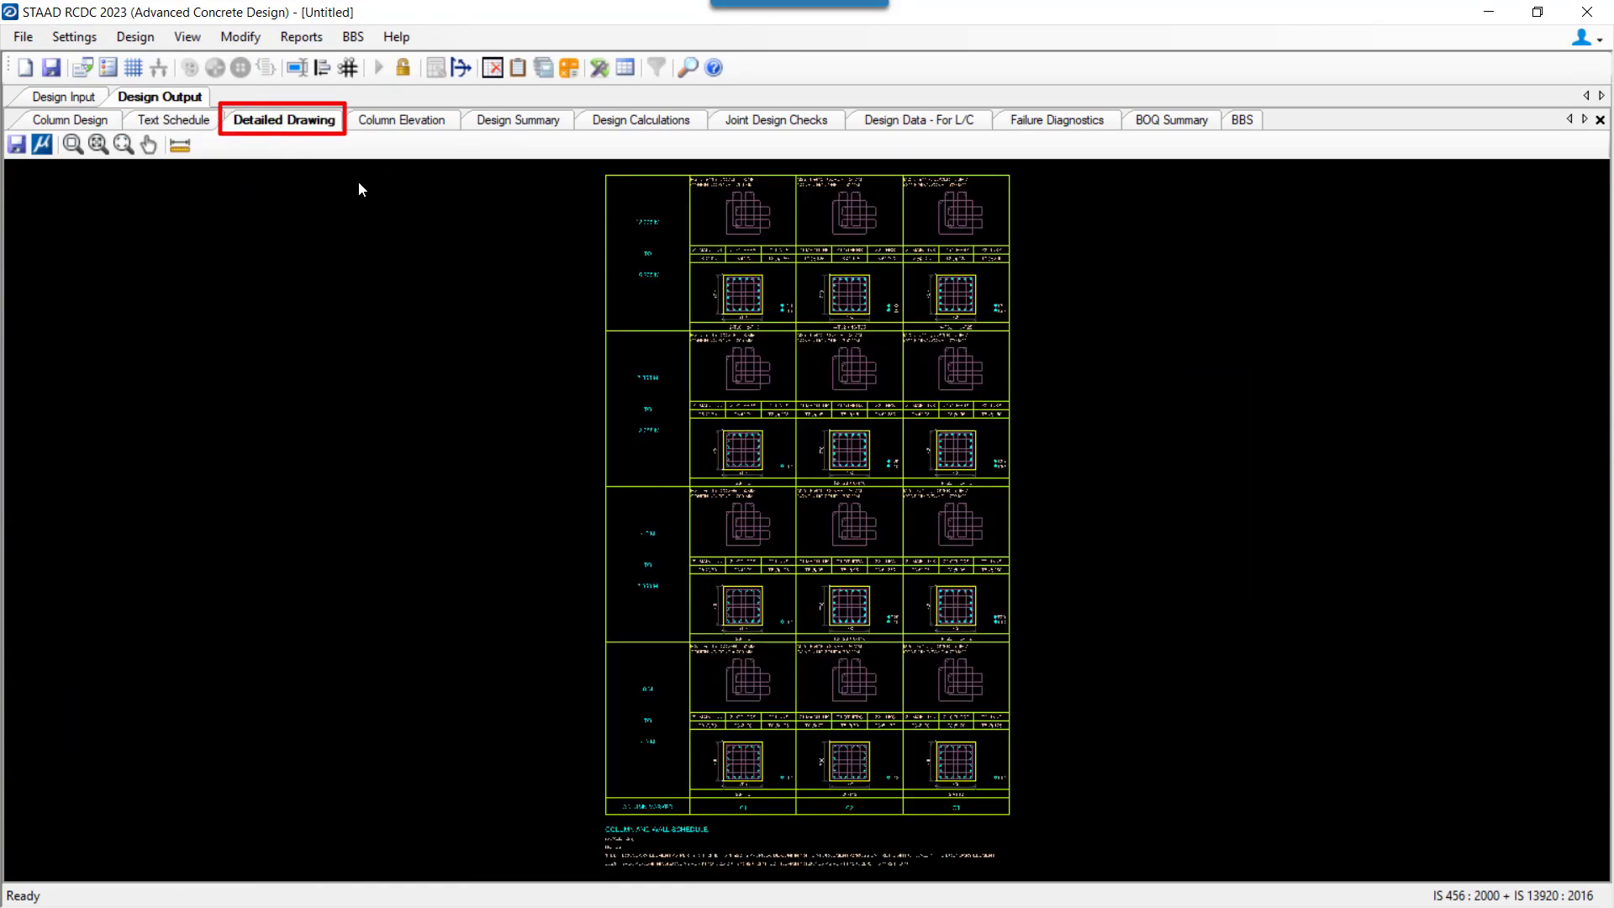
scroll(533, 517, "up", 5)
middle_click_drag(712, 438, 677, 797)
middle_click_drag(729, 407, 707, 811)
Step: Examine the column elevation drawings, including the links and main bars of column C1 along its height
left_click(401, 119)
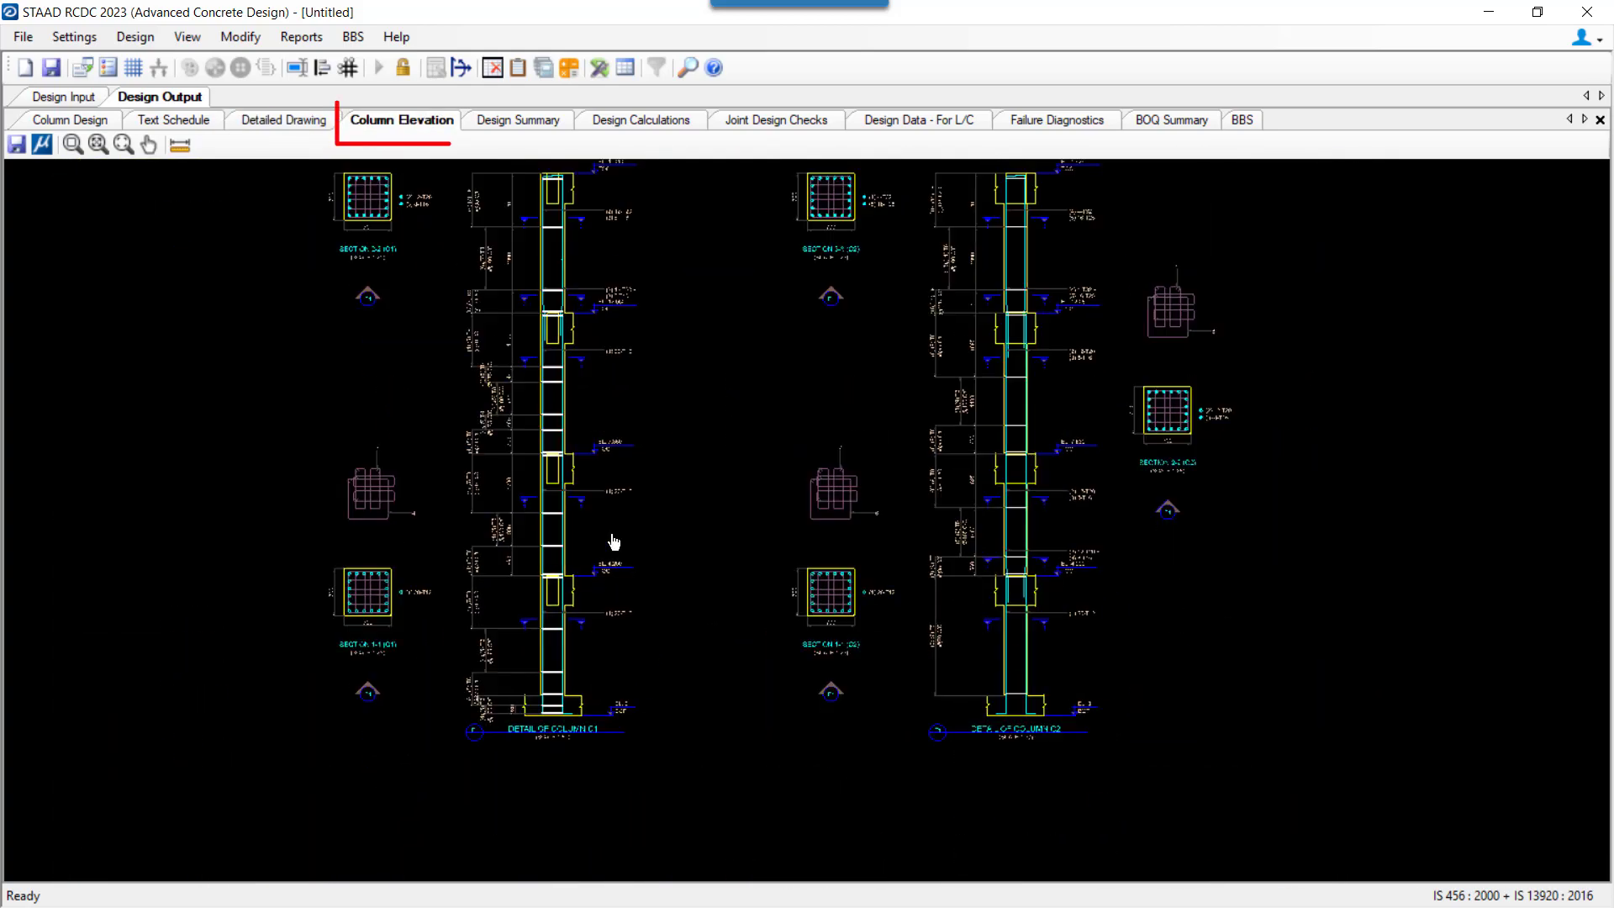
scroll(538, 475, "up", 5)
scroll(536, 471, "up", 10)
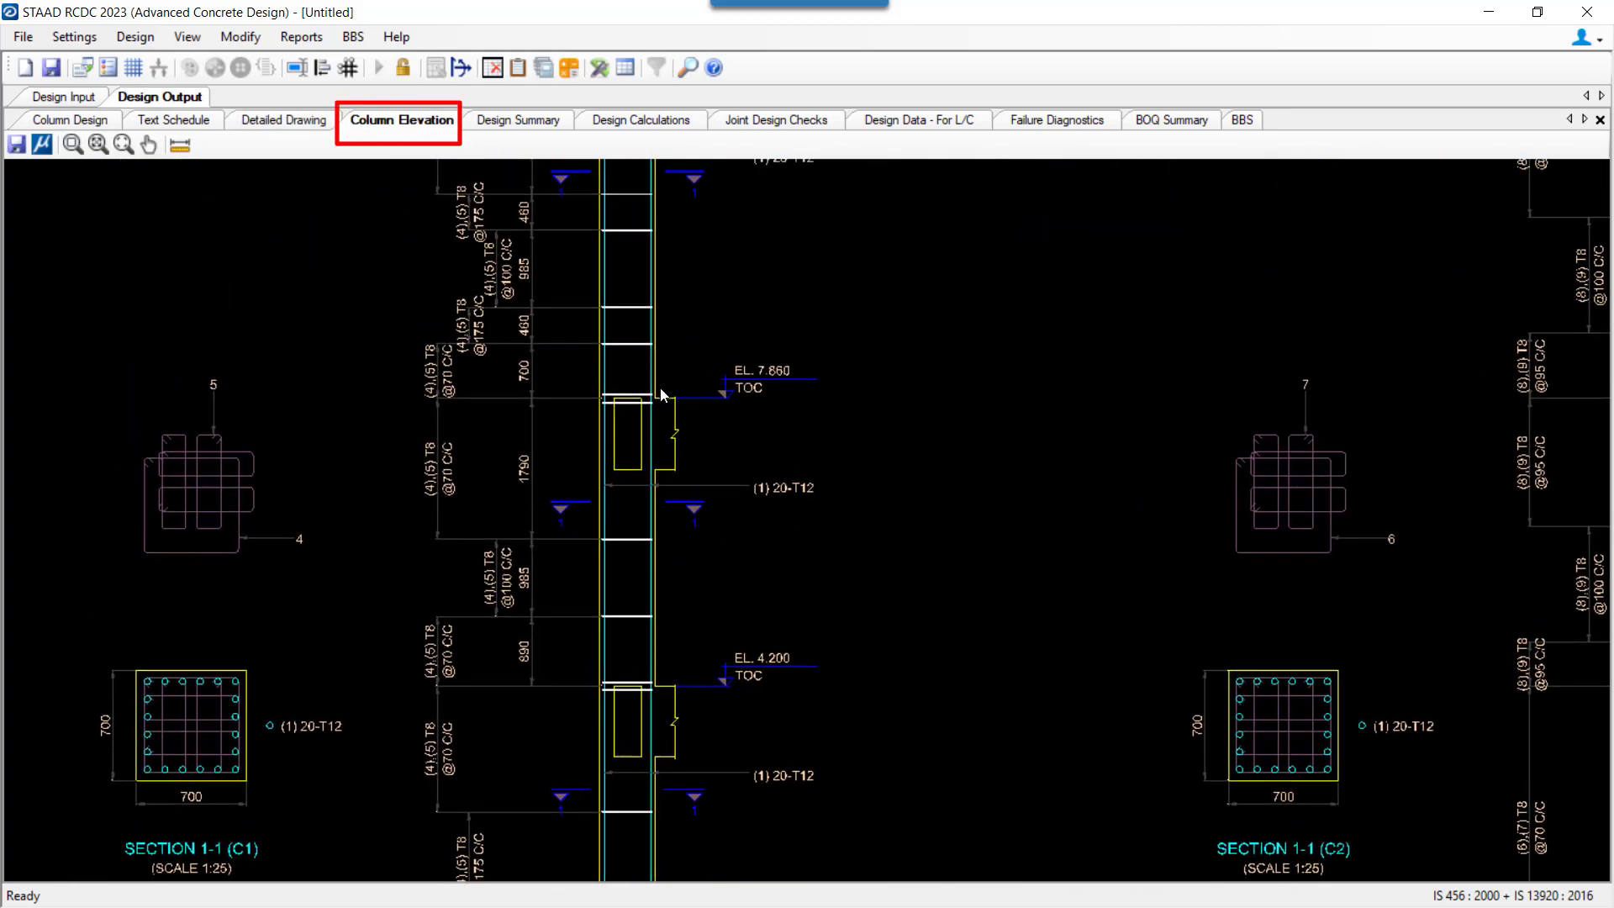
scroll(630, 710, "up", 10)
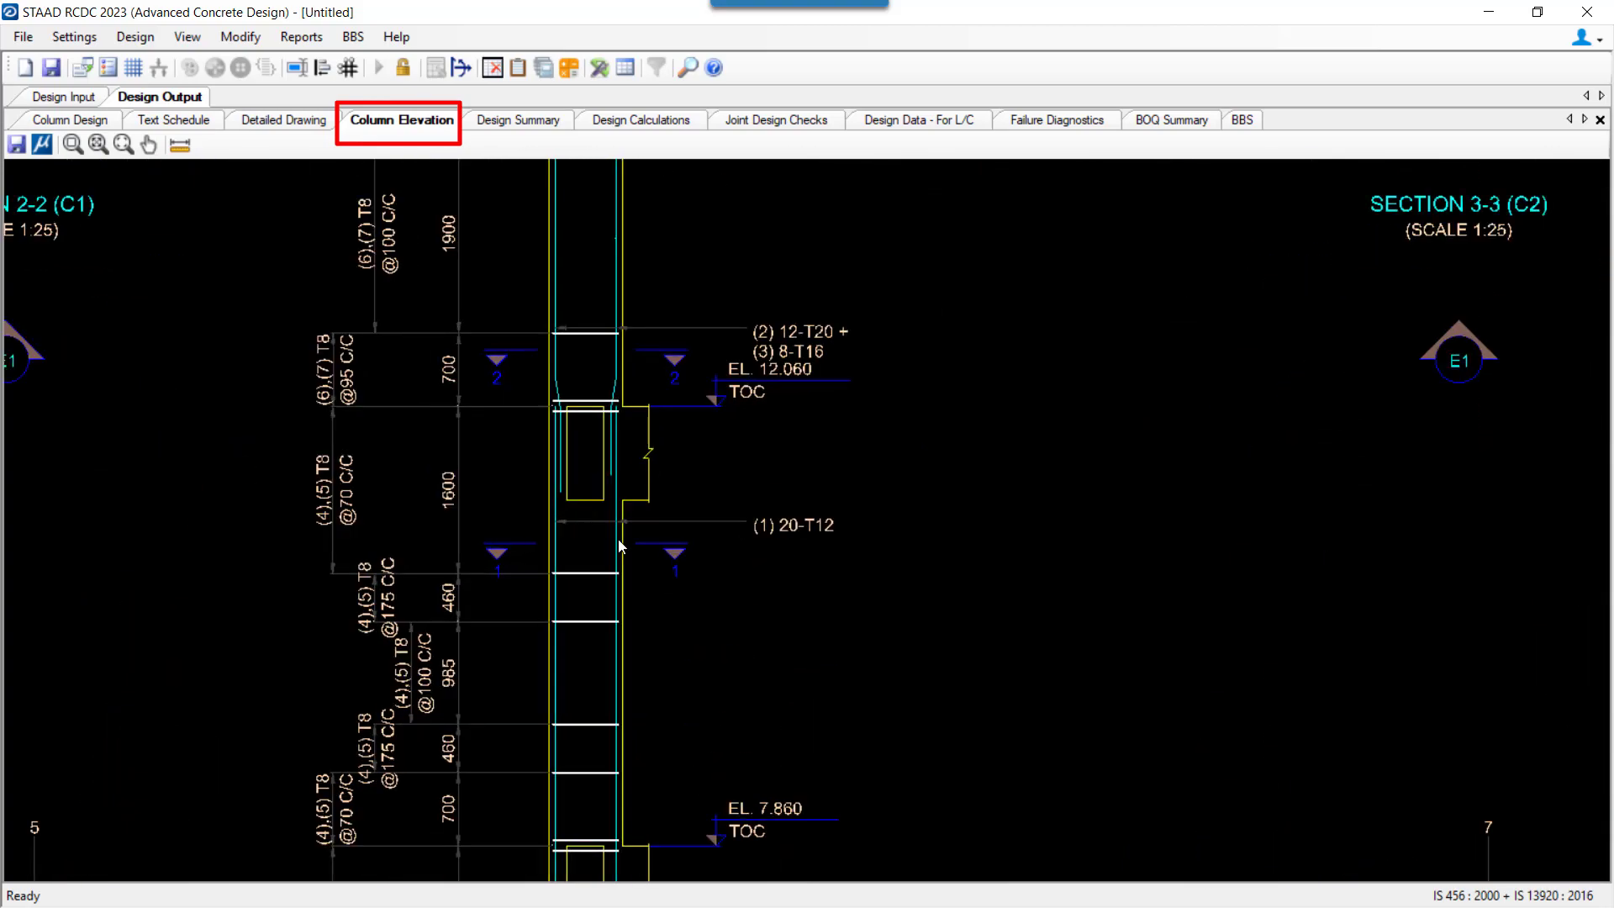
scroll(514, 447, "down", 8)
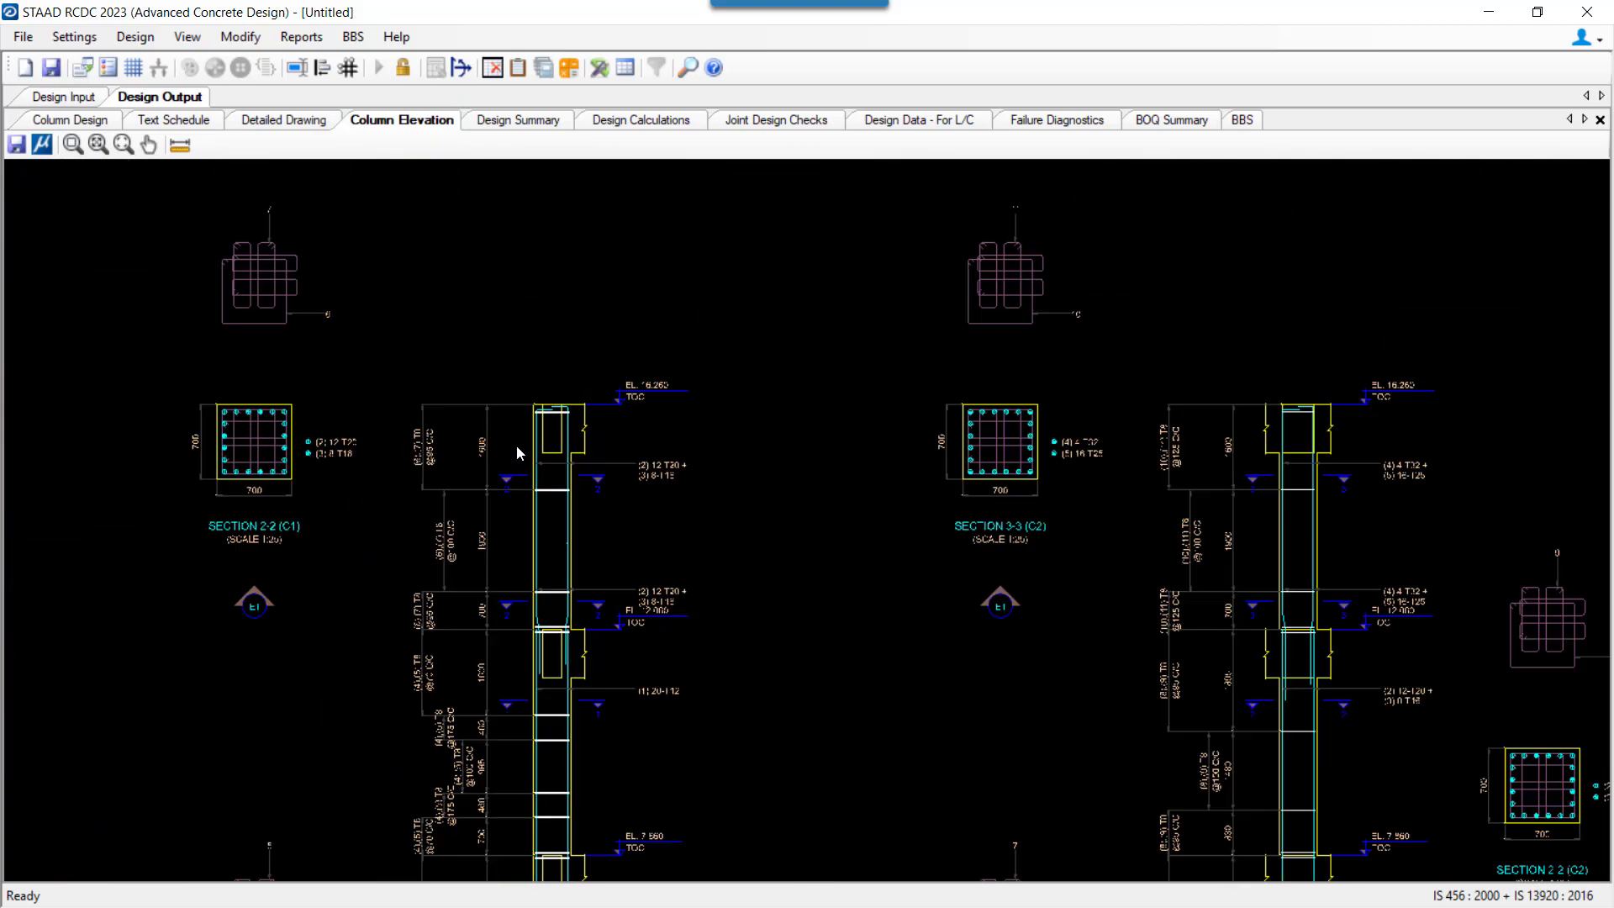
Step: Open the Design Summary report and review the load combinations, levels and the governing forces and reinforcement of each column
left_click(510, 123)
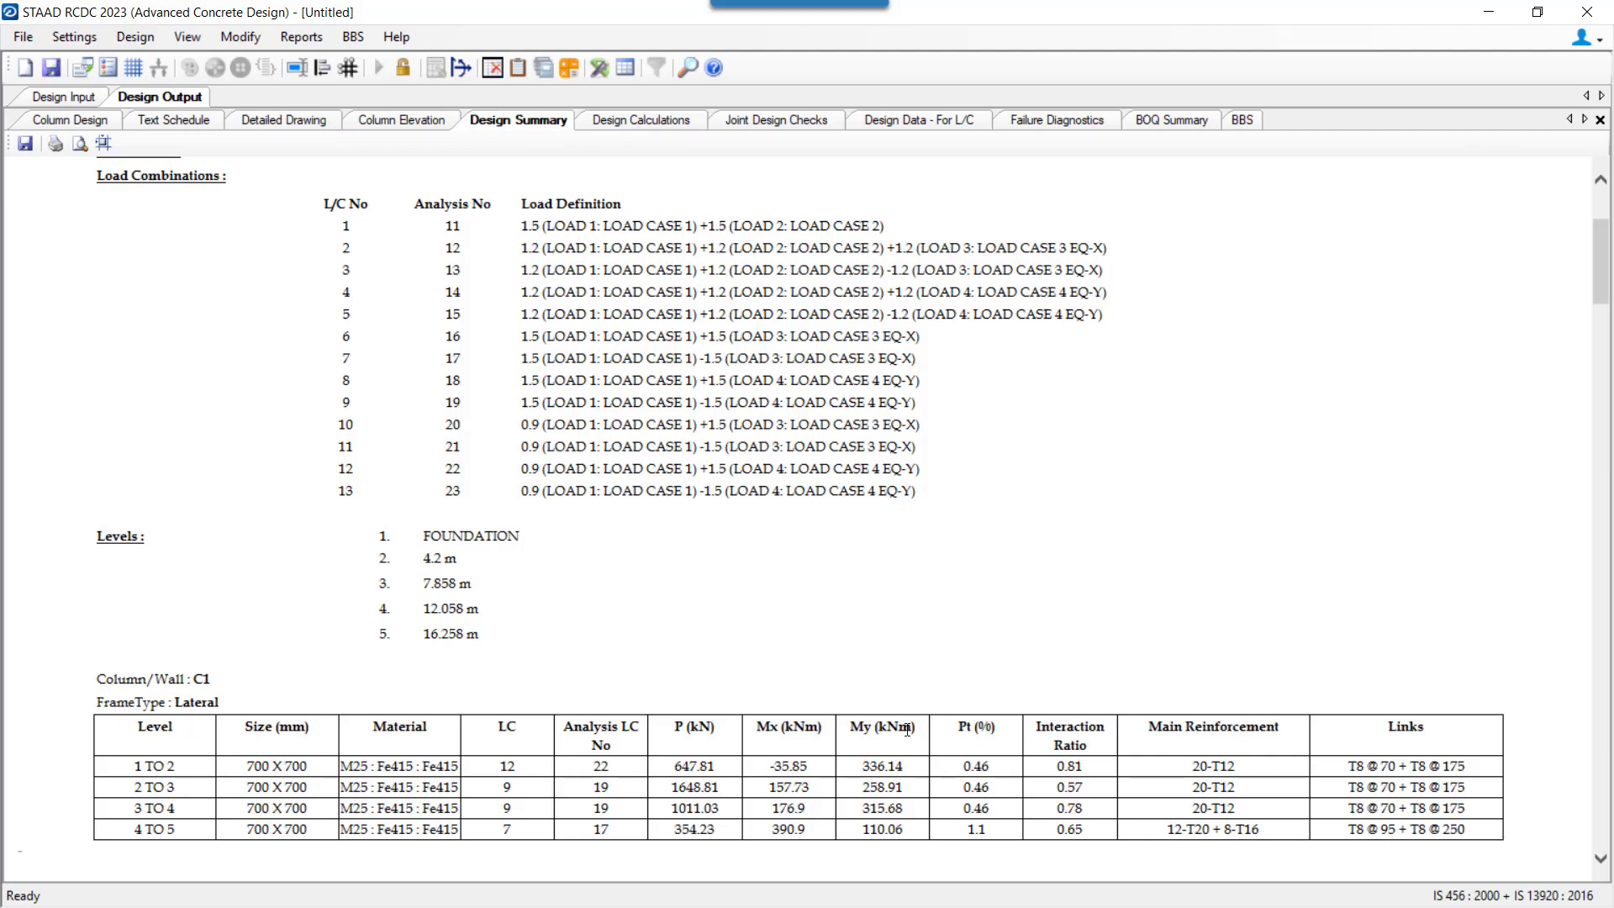
scroll(904, 719, "down", 5)
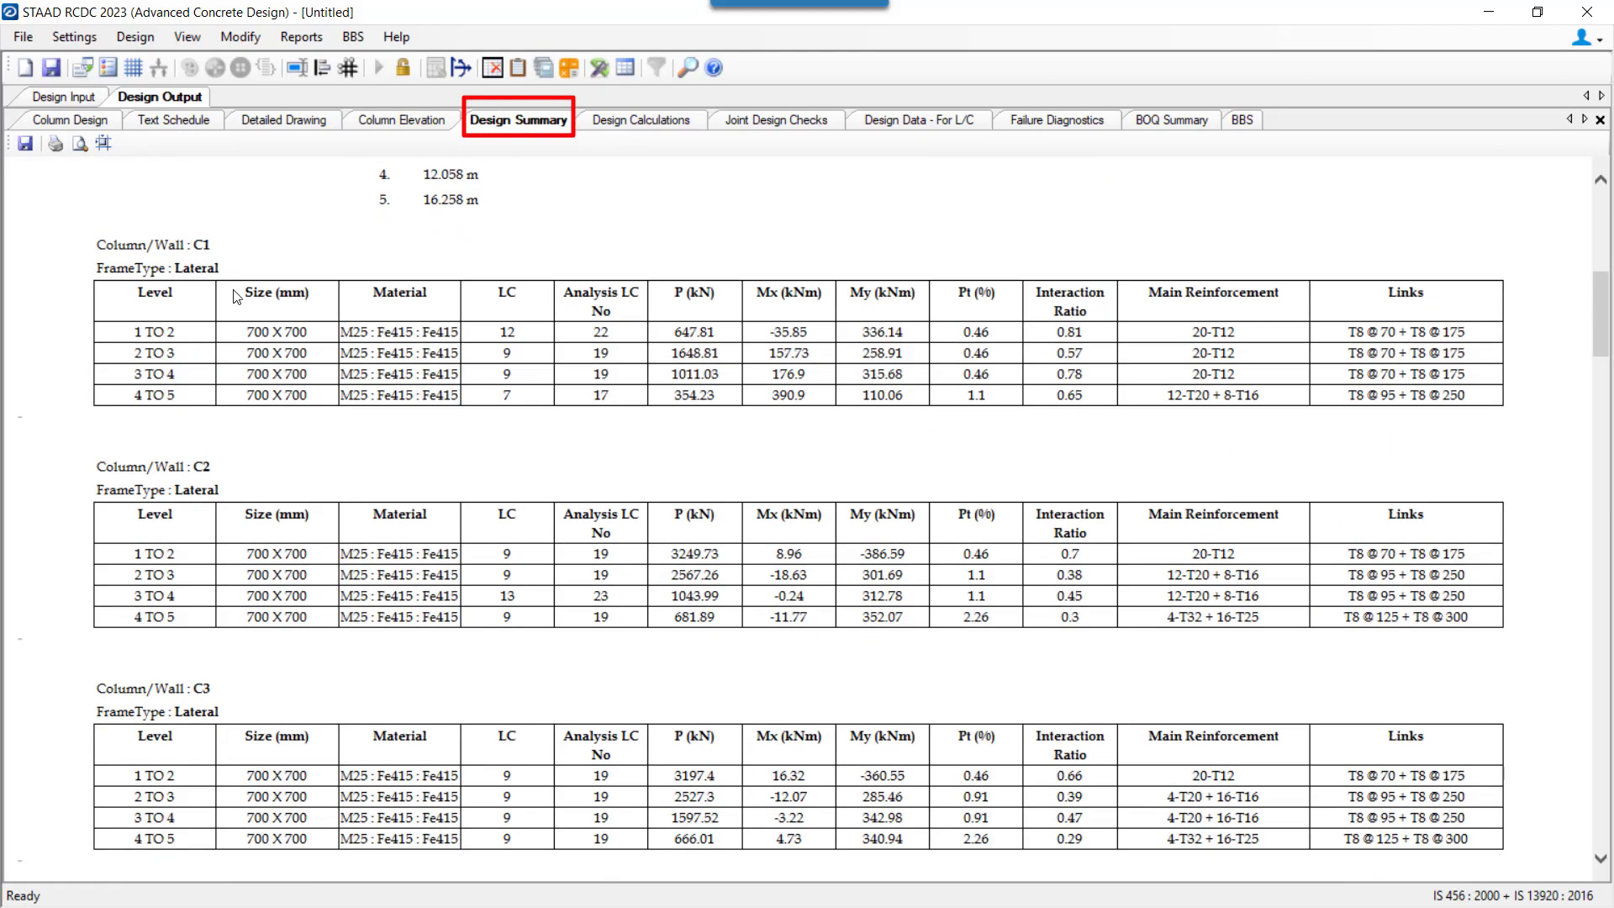
scroll(221, 291, "down", 12)
Step: Open the Design Calculations report and examine column C1's stability index, general data, flexural design forces and effective length calculation
left_click(641, 120)
scroll(519, 732, "down", 8)
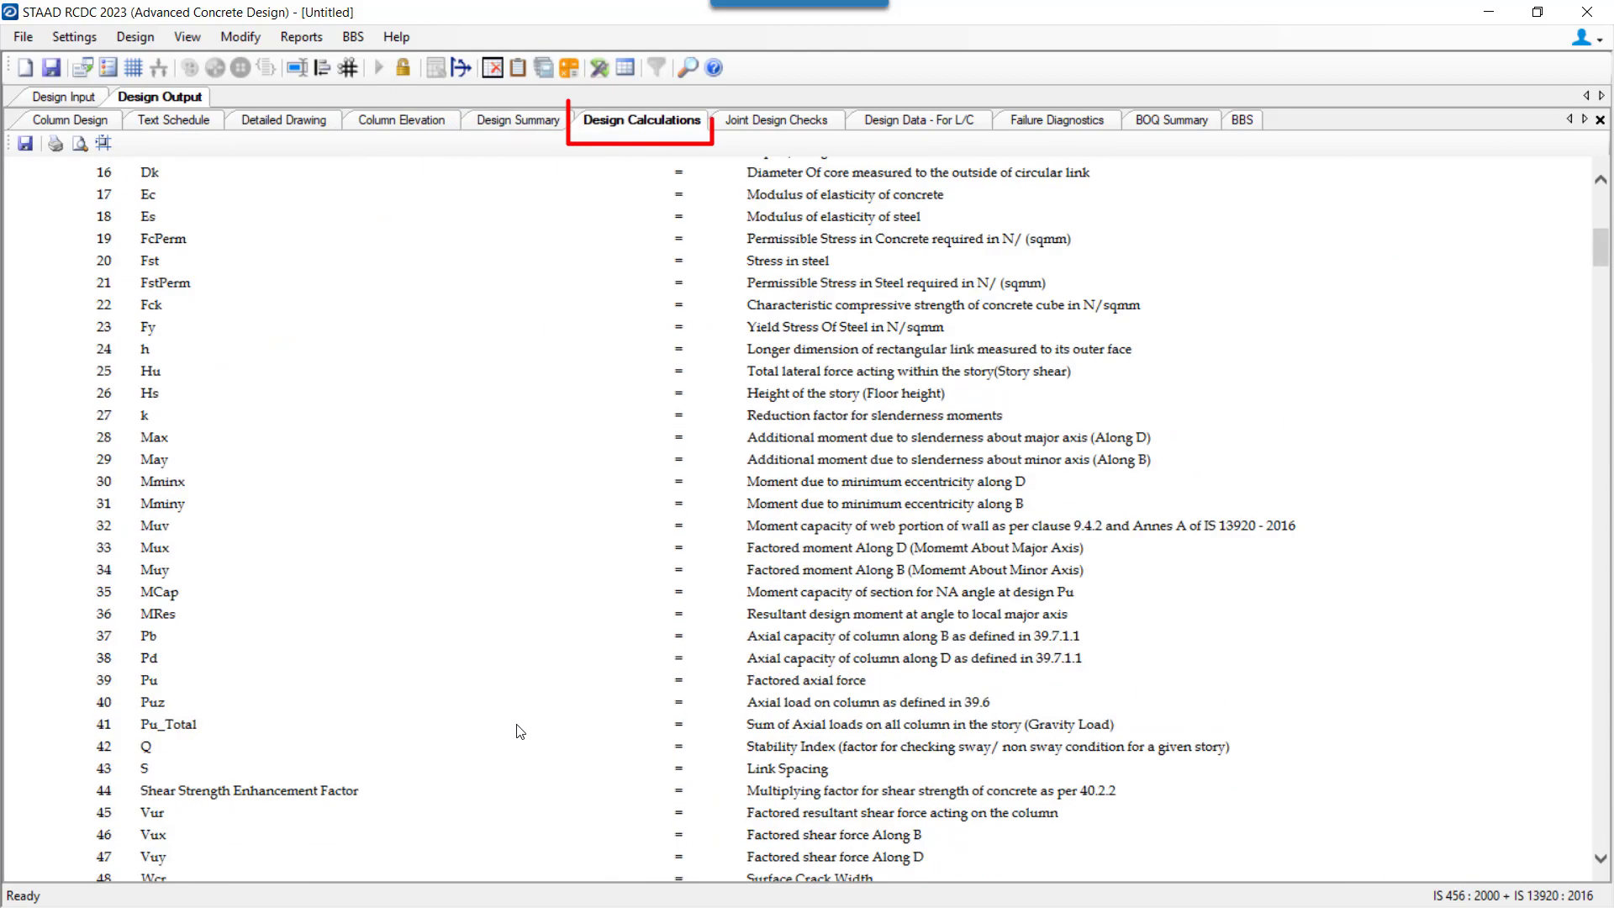
scroll(519, 731, "down", 20)
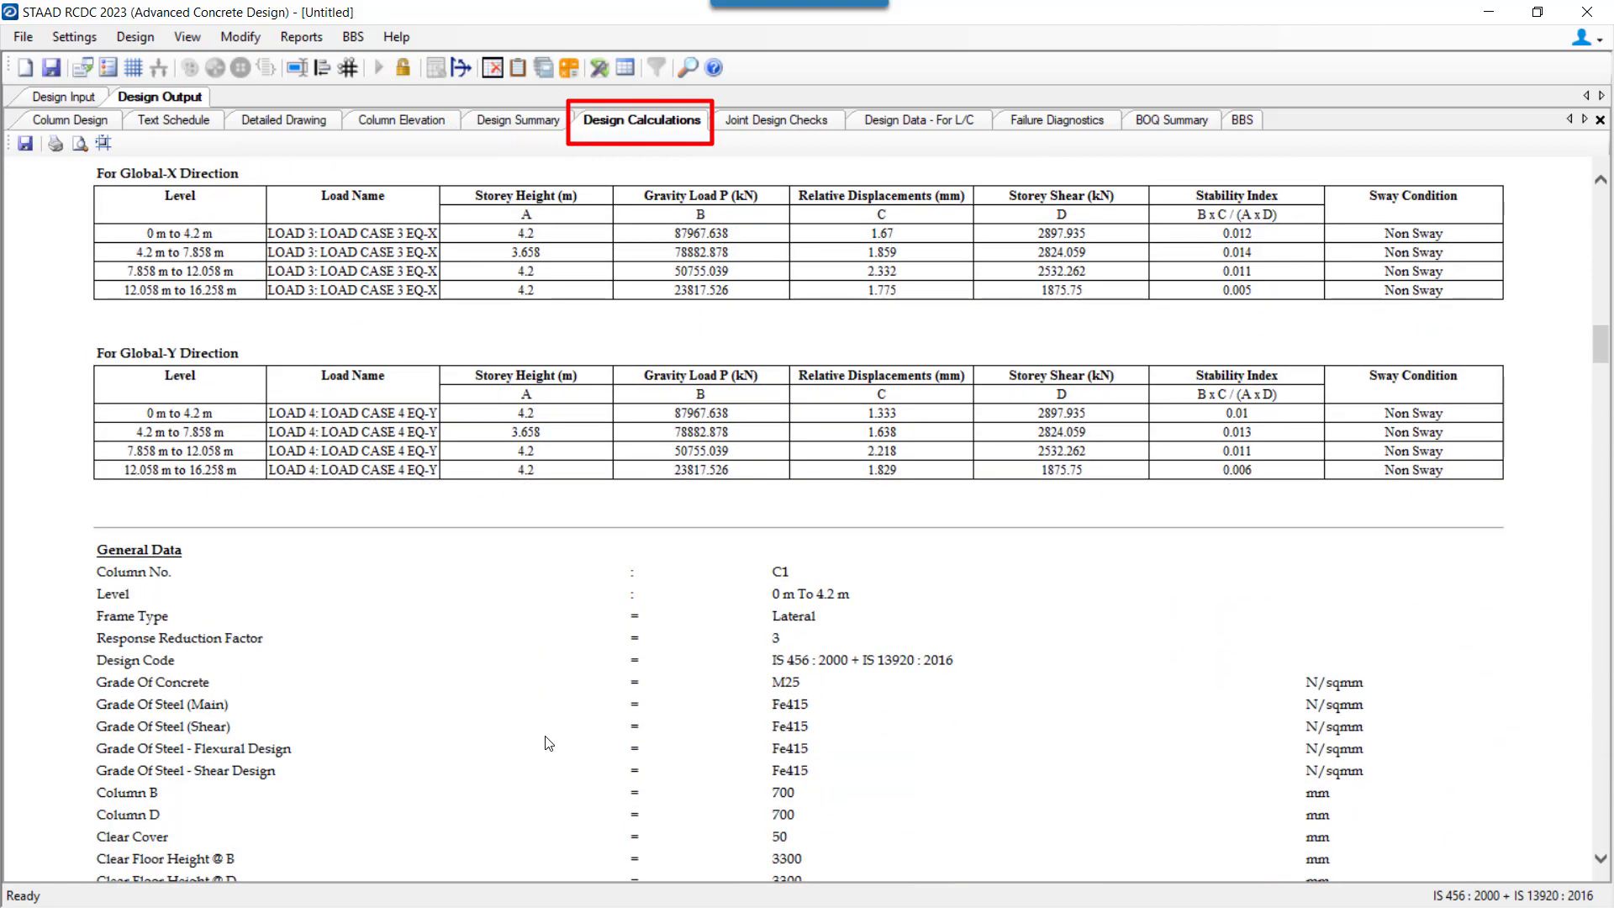
scroll(548, 743, "down", 4)
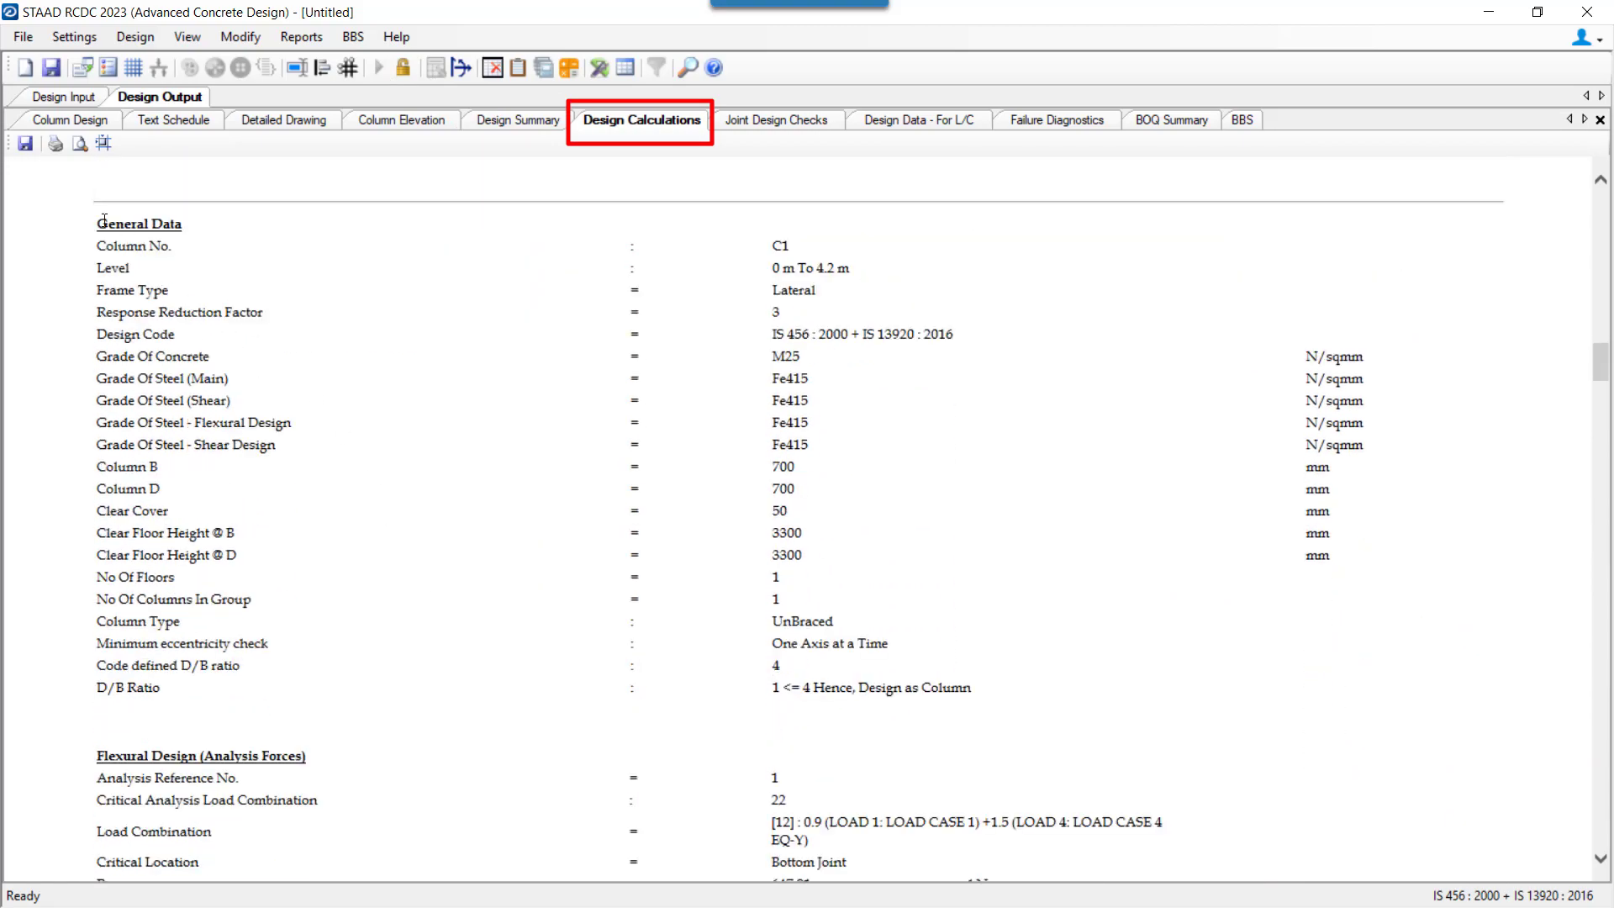
scroll(221, 465, "down", 5)
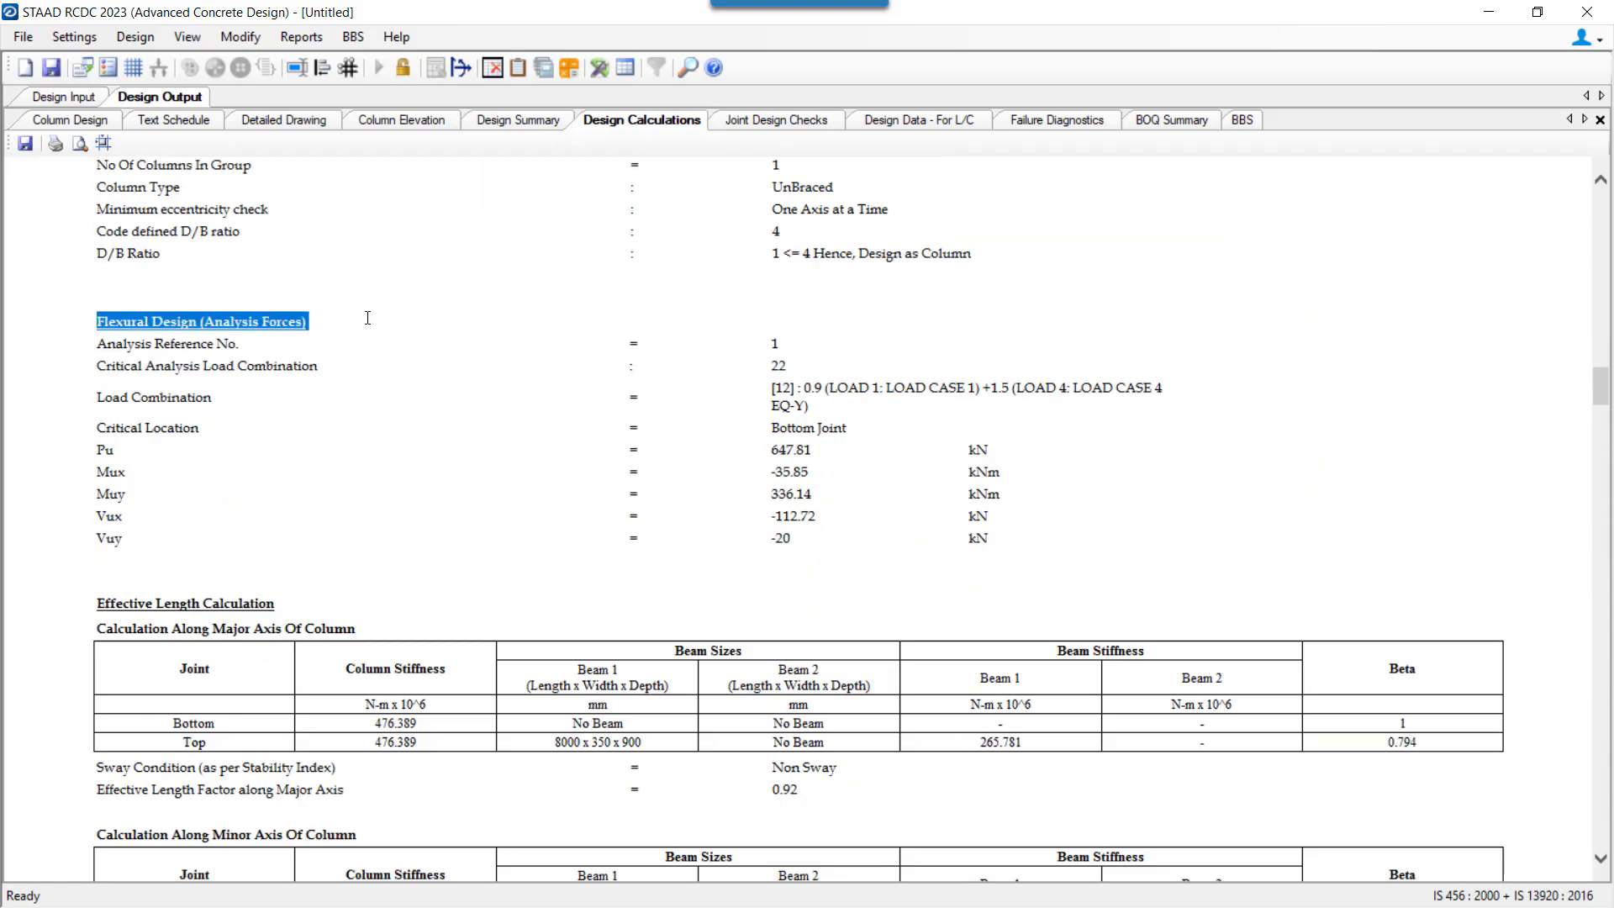
scroll(307, 624, "down", 9)
scroll(309, 625, "down", 1)
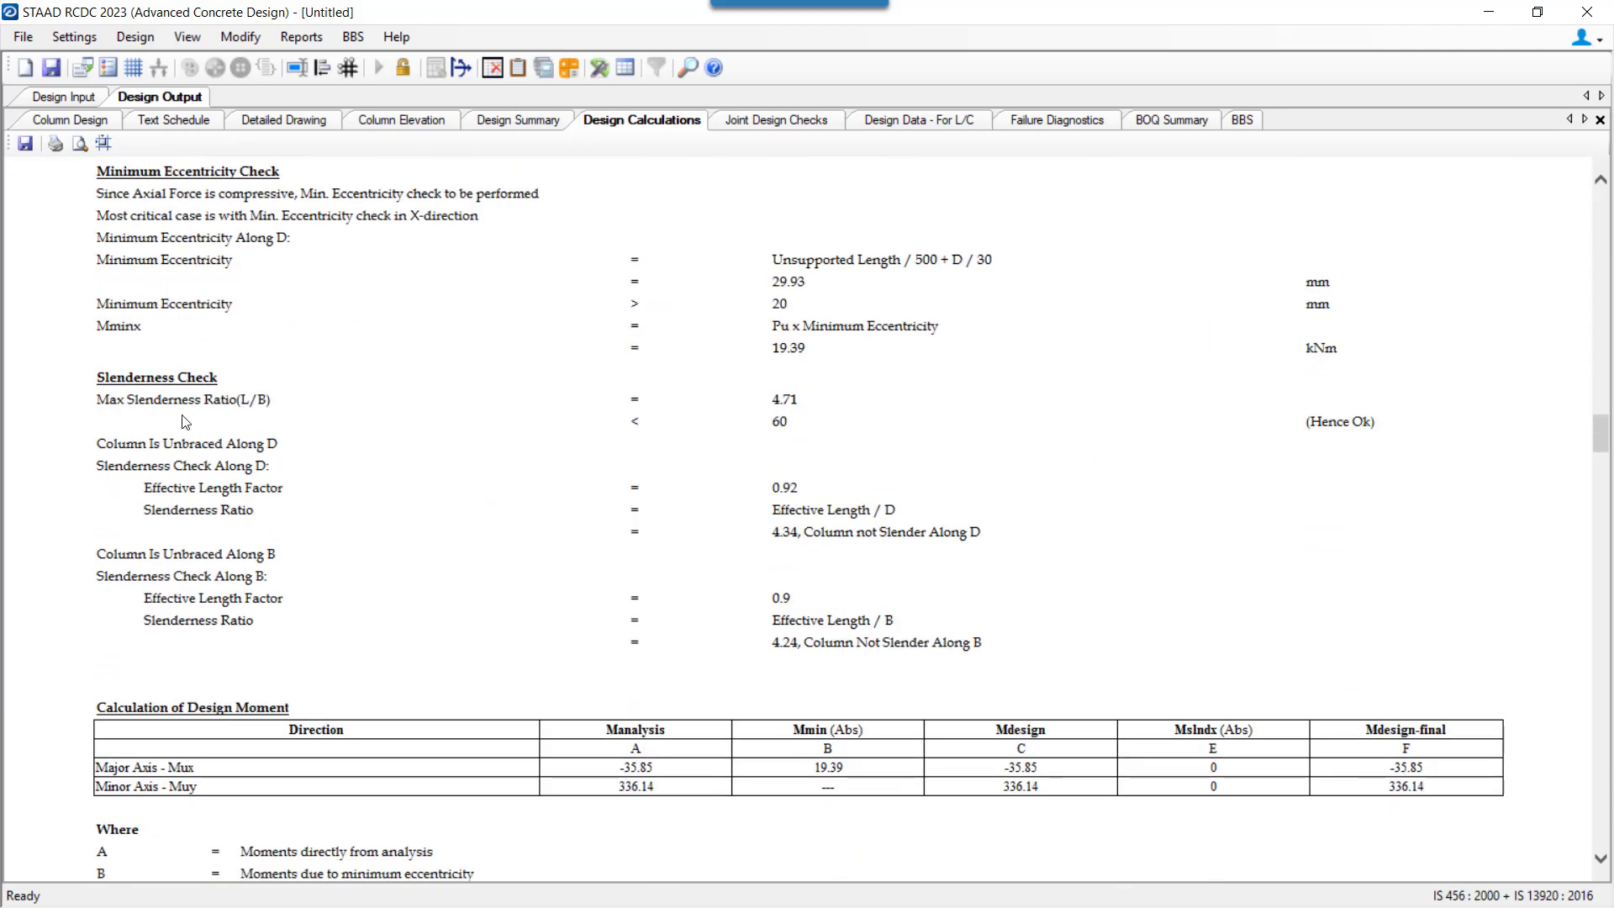
Step: Examine column C1's minimum eccentricity and slenderness checks, design moment calculation and final critical design forces
left_click_drag(122, 367, 255, 381)
left_click(161, 190)
scroll(260, 645, "down", 9)
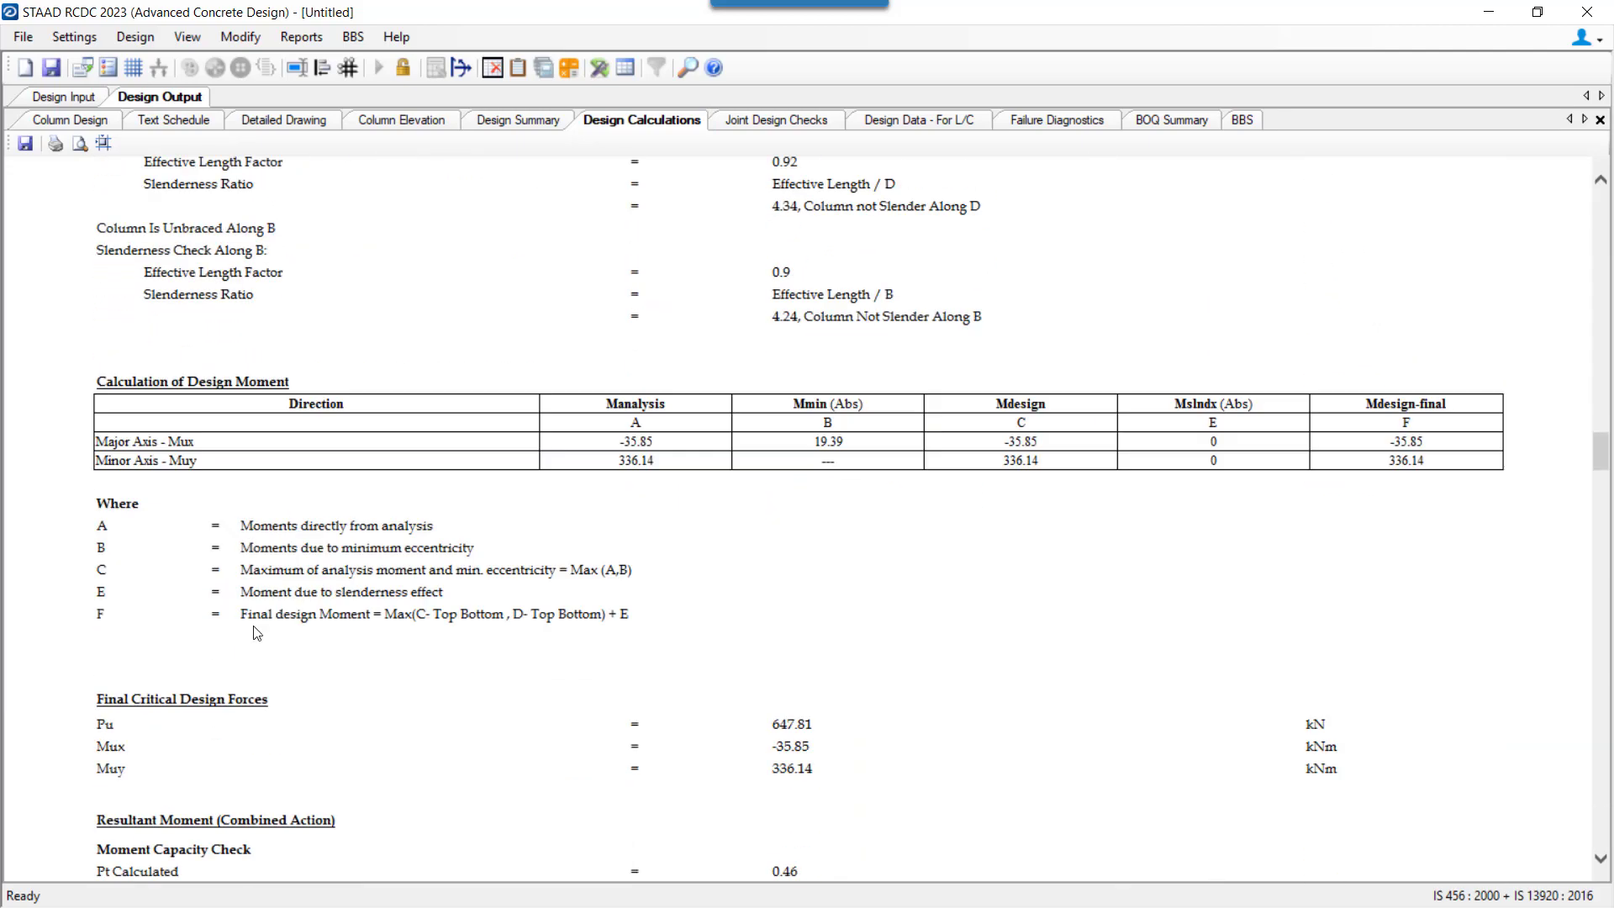
scroll(259, 645, "down", 1)
left_click_drag(97, 166, 216, 168)
left_click(302, 462)
Step: Review column C1's shear design, the design of normal links and the special confining reinforcement as per IS 13920 - 2016
scroll(309, 538, "down", 3)
scroll(310, 541, "down", 6)
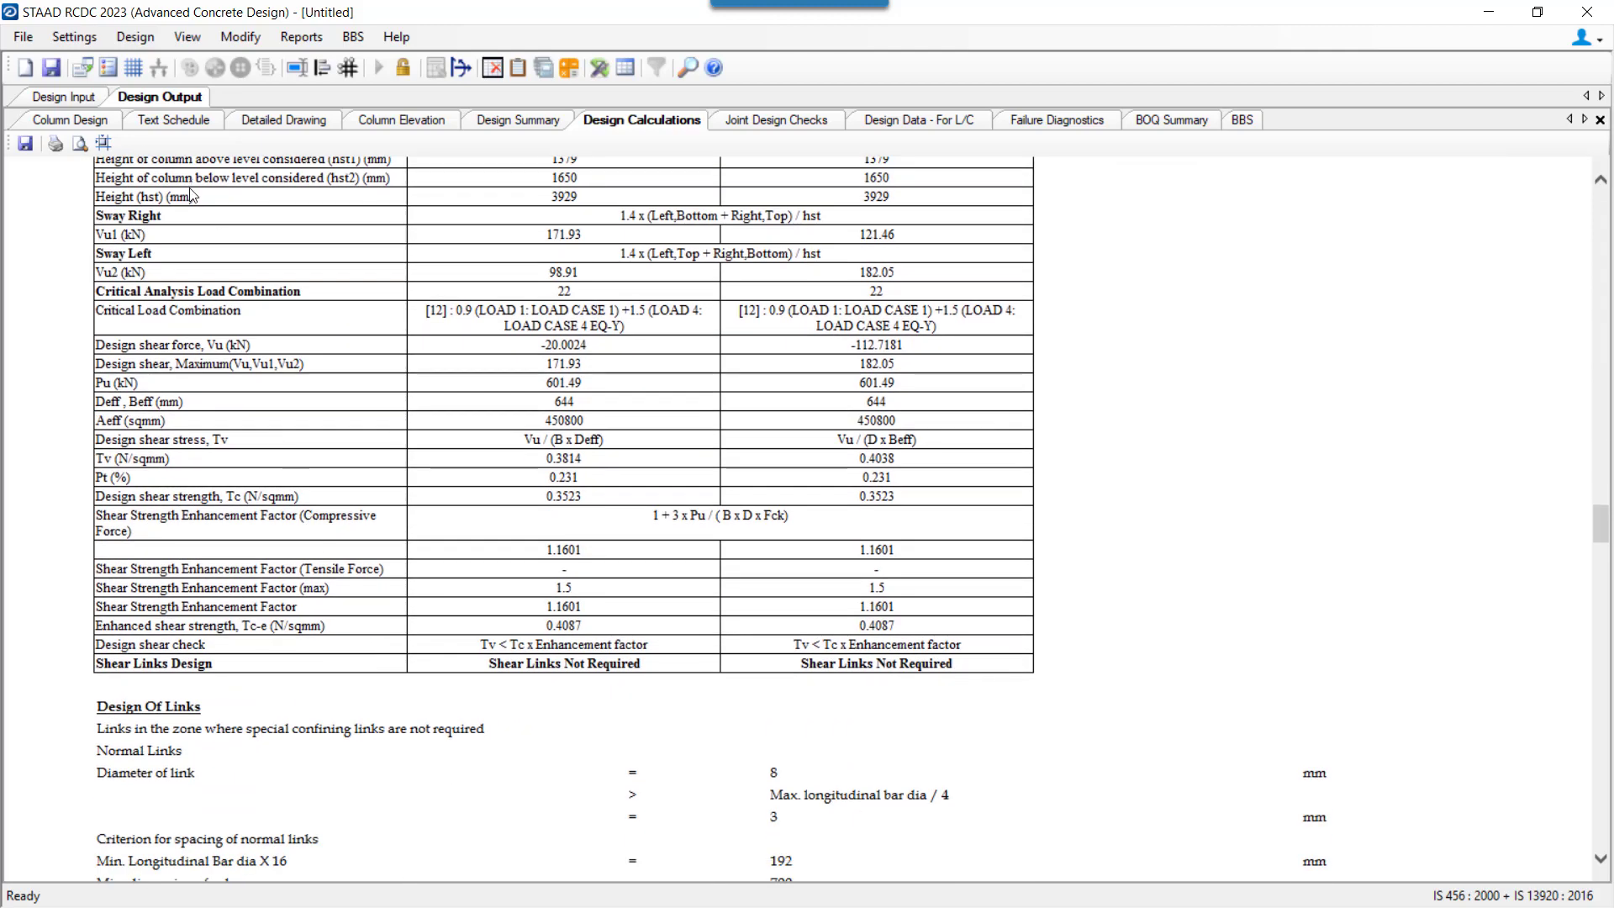
scroll(153, 278, "up", 5)
left_click_drag(96, 354, 328, 378)
left_click(328, 378)
scroll(286, 475, "down", 8)
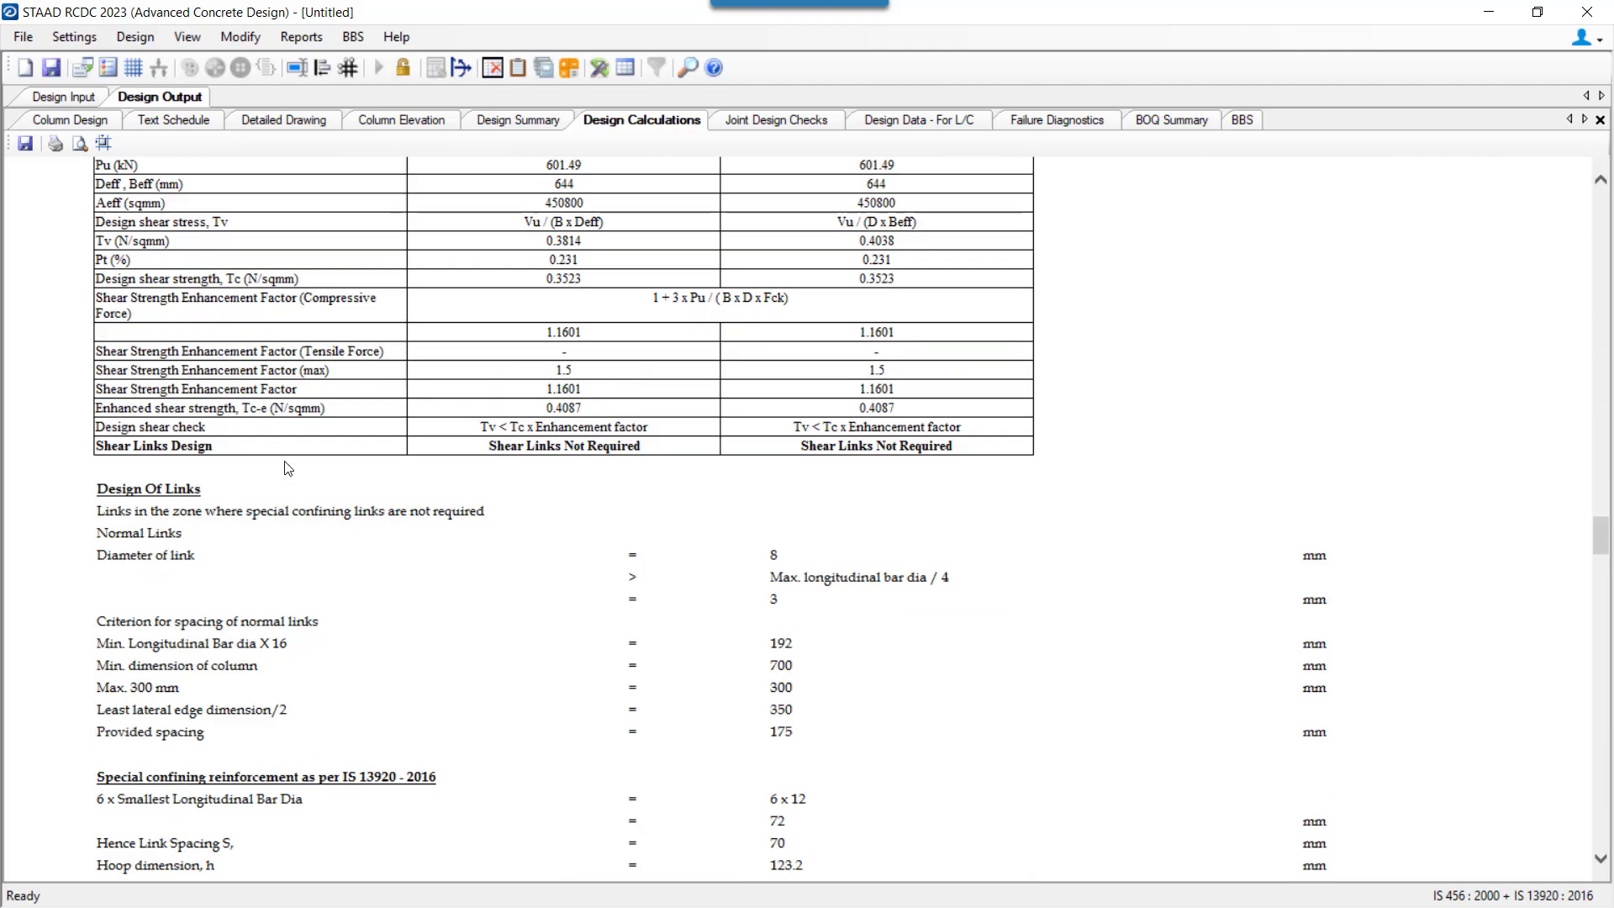
scroll(286, 475, "up", 2)
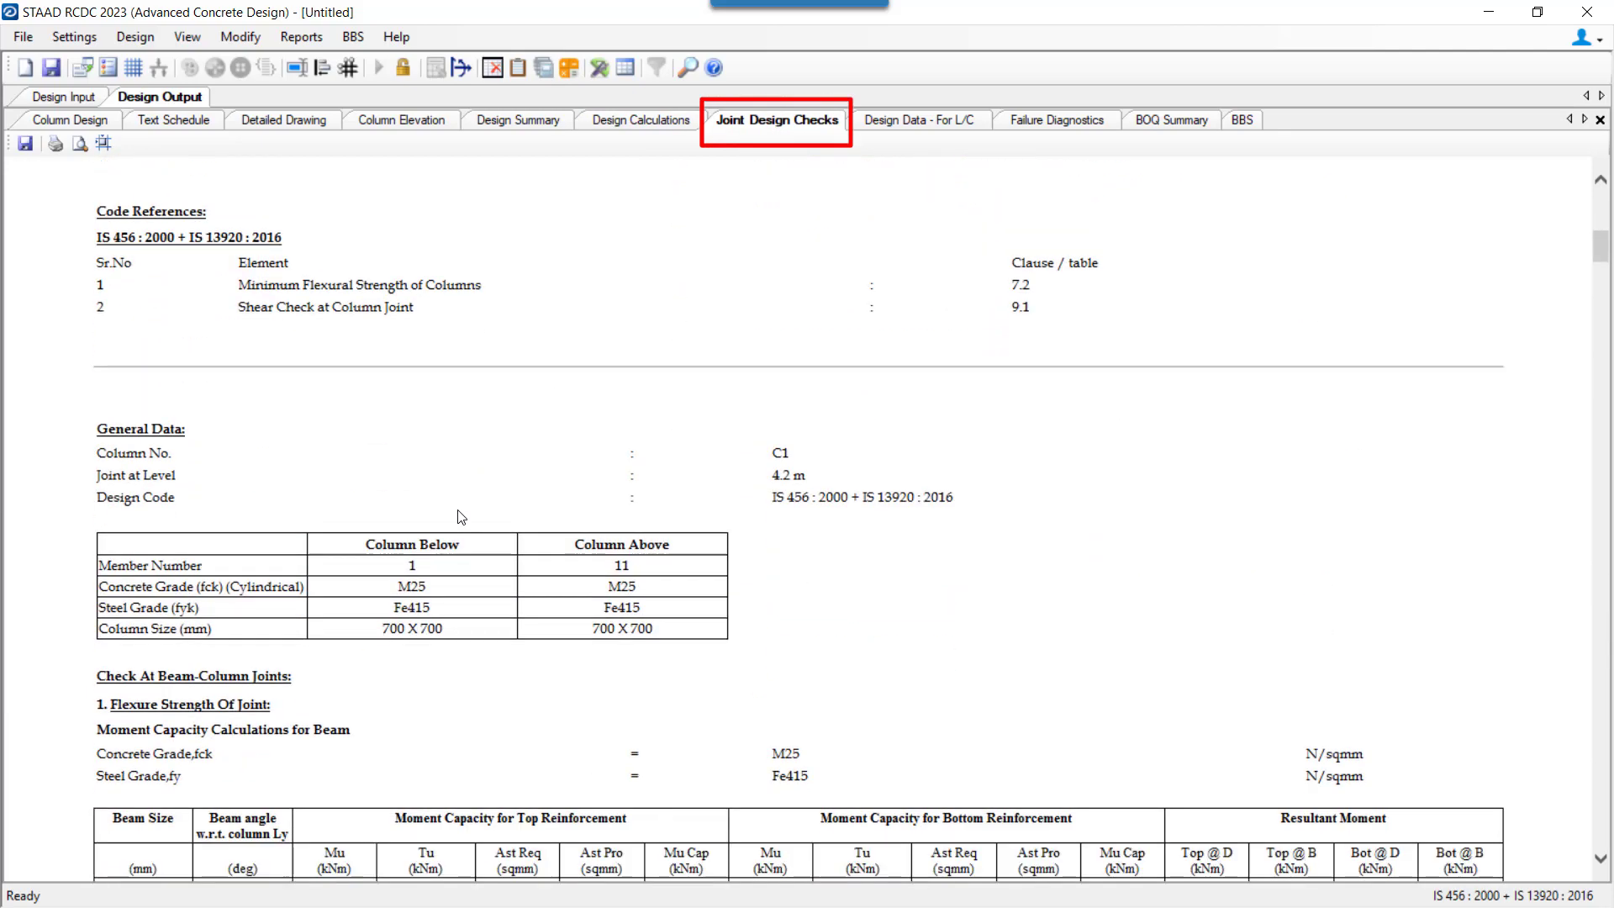
Step: Review the Joint Design Checks report for column C1, covering the flexure strength and shear strength of the joint
scroll(329, 462, "down", 1)
left_click_drag(112, 422, 314, 447)
left_click(410, 484)
scroll(403, 496, "down", 5)
scroll(175, 471, "down", 2)
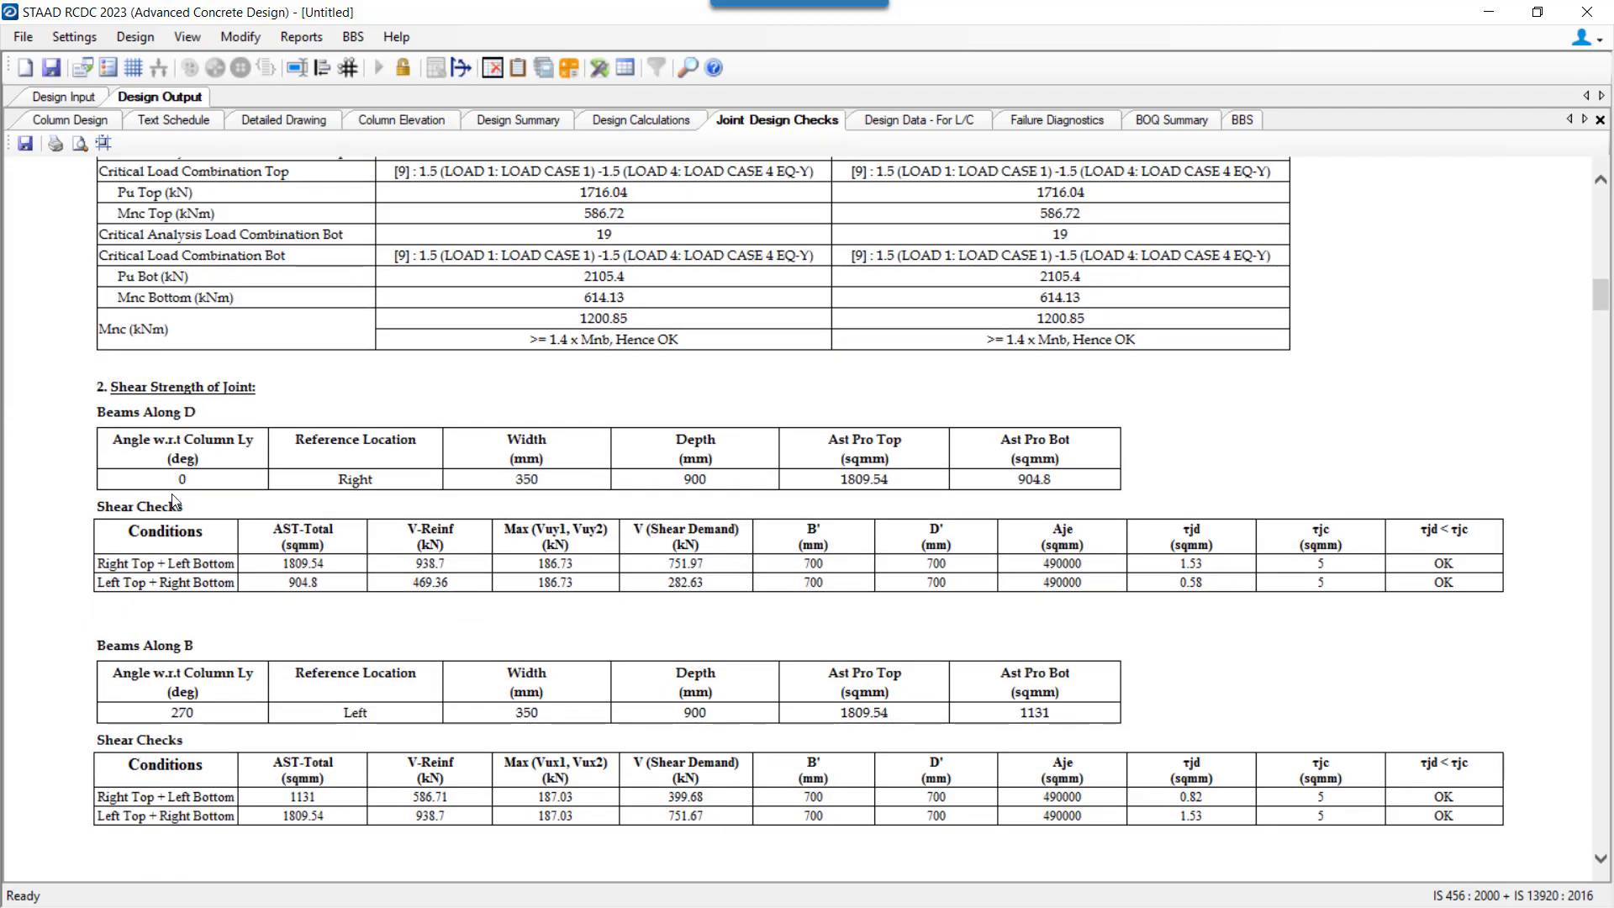
left_click_drag(111, 391, 257, 391)
left_click(258, 391)
Step: Open the design data for all load combinations and examine column C1's design table of forces, moments and capacity ratios
scroll(372, 545, "down", 4)
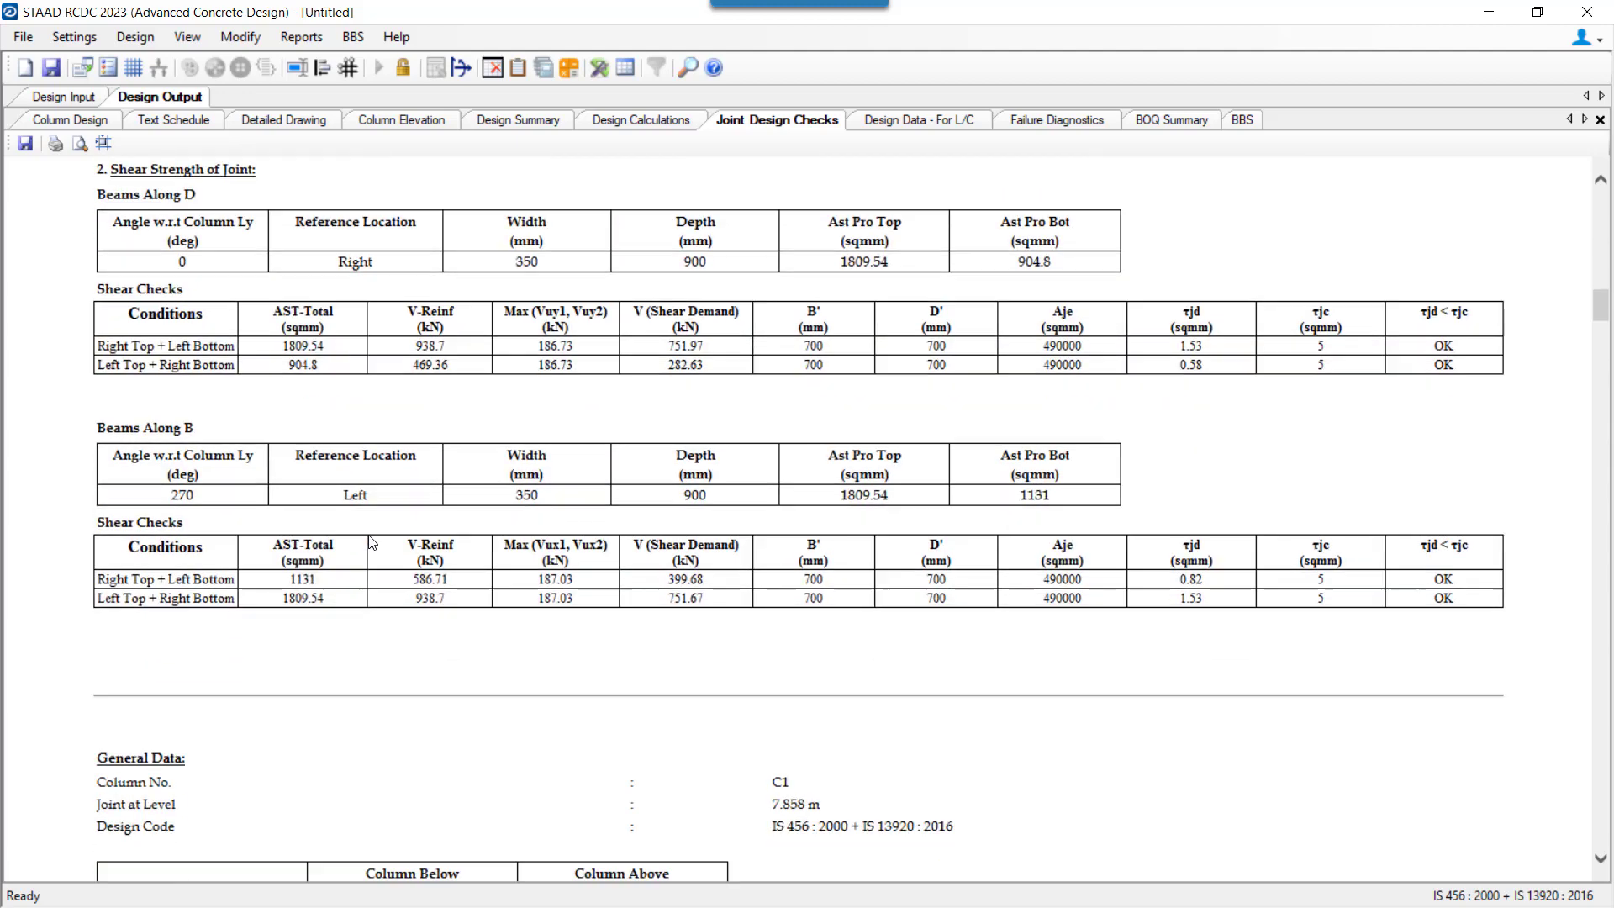
left_click(916, 119)
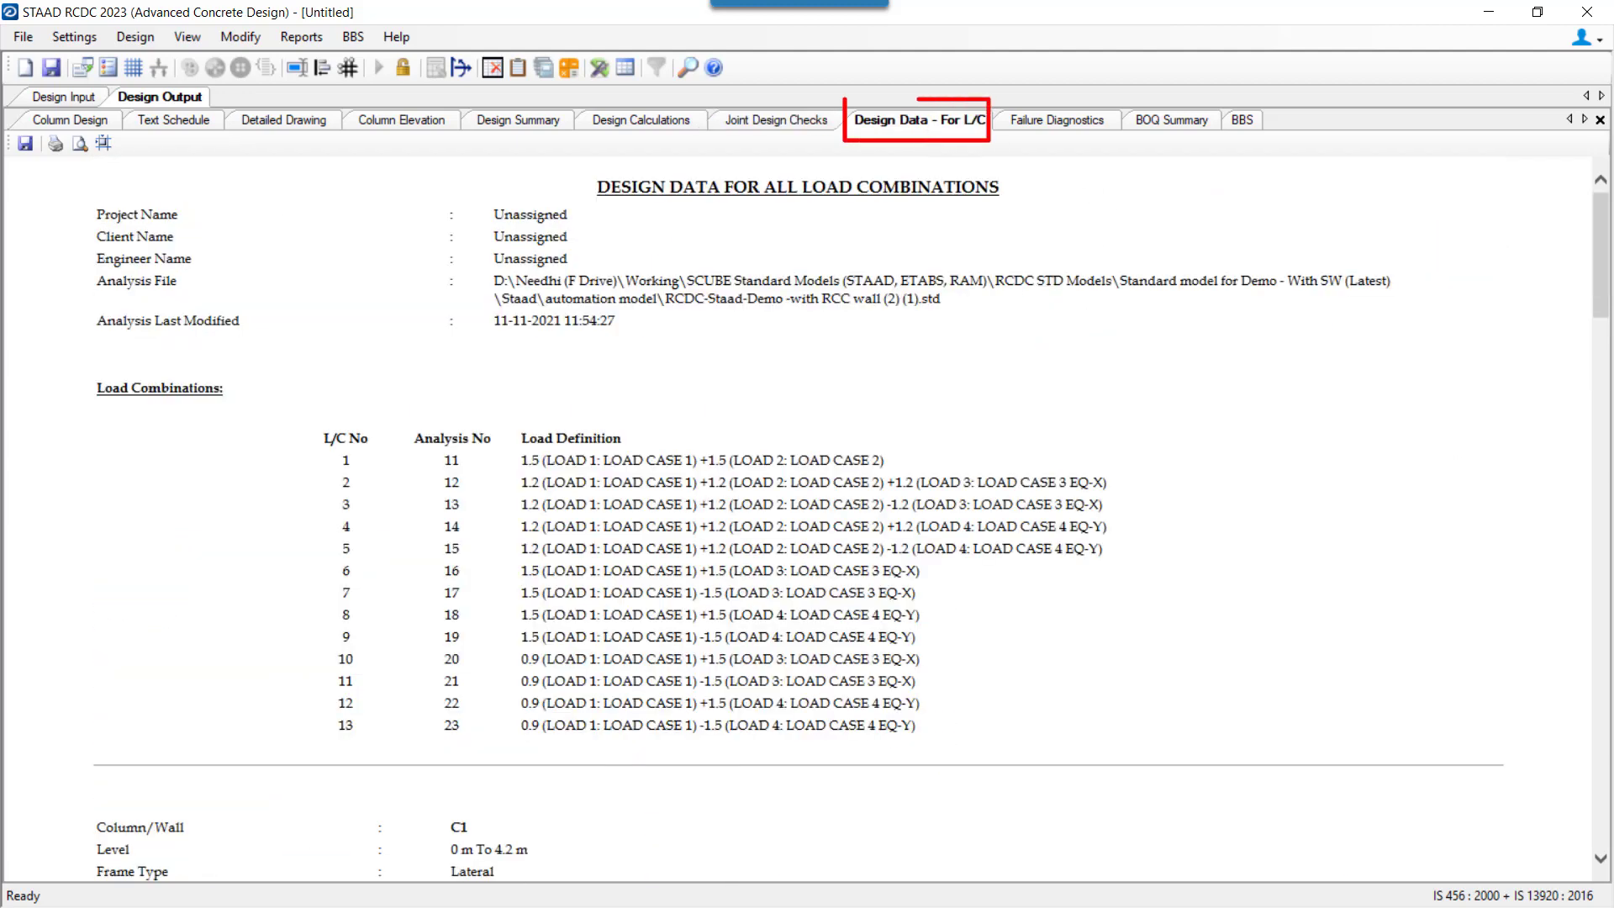
scroll(505, 507, "down", 8)
left_click_drag(468, 173, 528, 200)
left_click(574, 344)
scroll(577, 358, "down", 2)
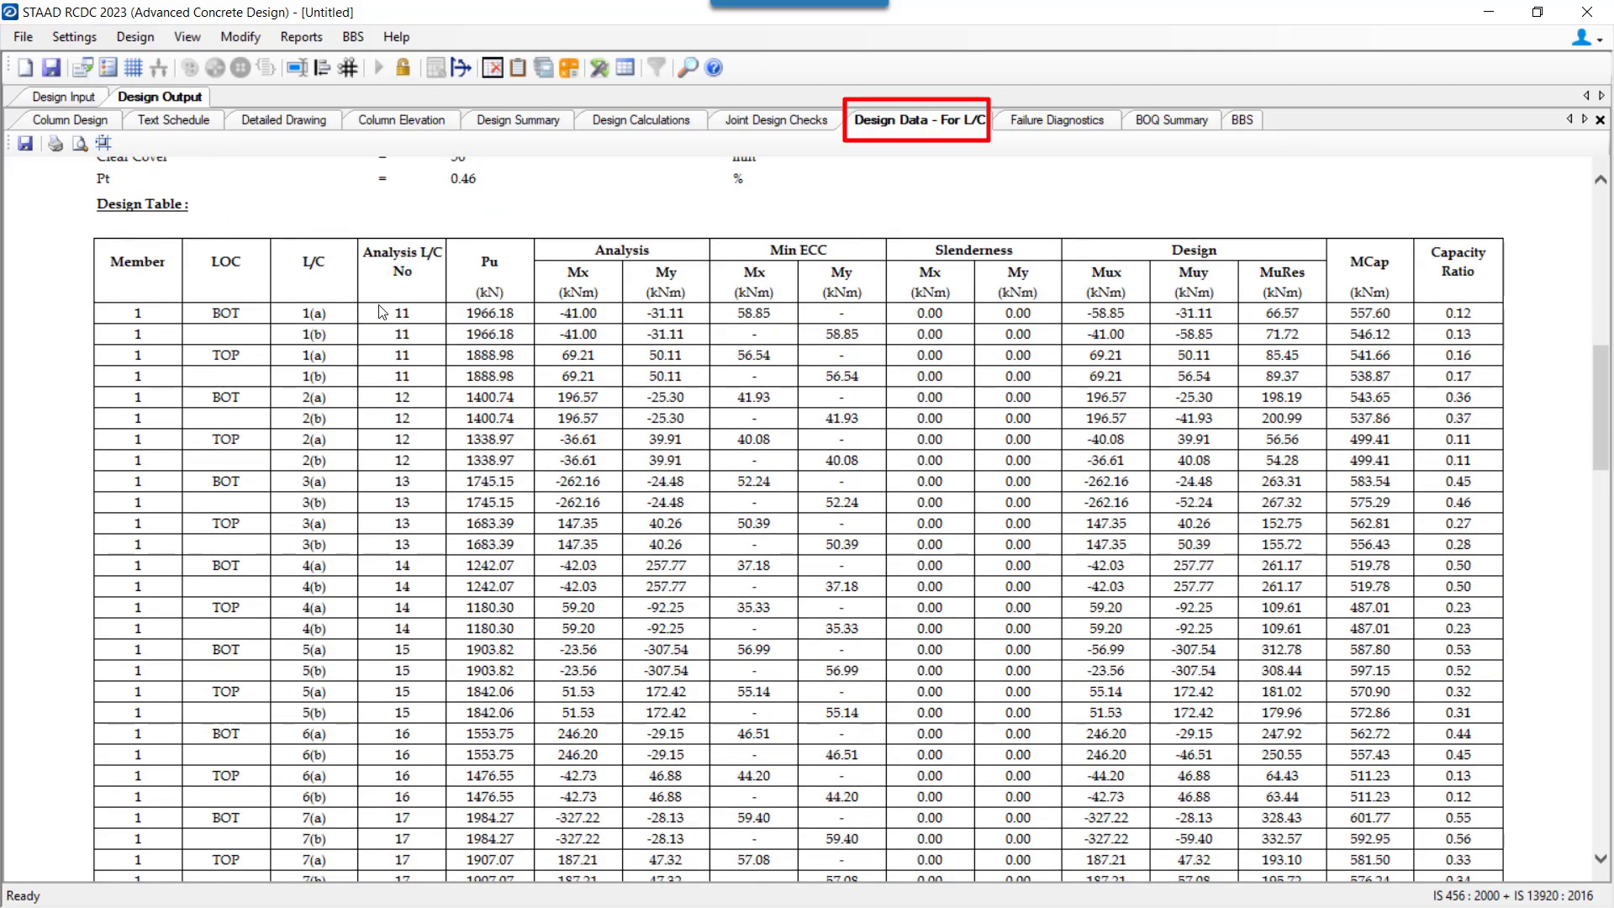
scroll(990, 619, "down", 6)
Step: Open the Failure Diagnostics report and review the failed columns with their levels, load combinations and failure types
scroll(990, 618, "down", 2)
scroll(992, 622, "up", 9)
scroll(993, 623, "up", 1)
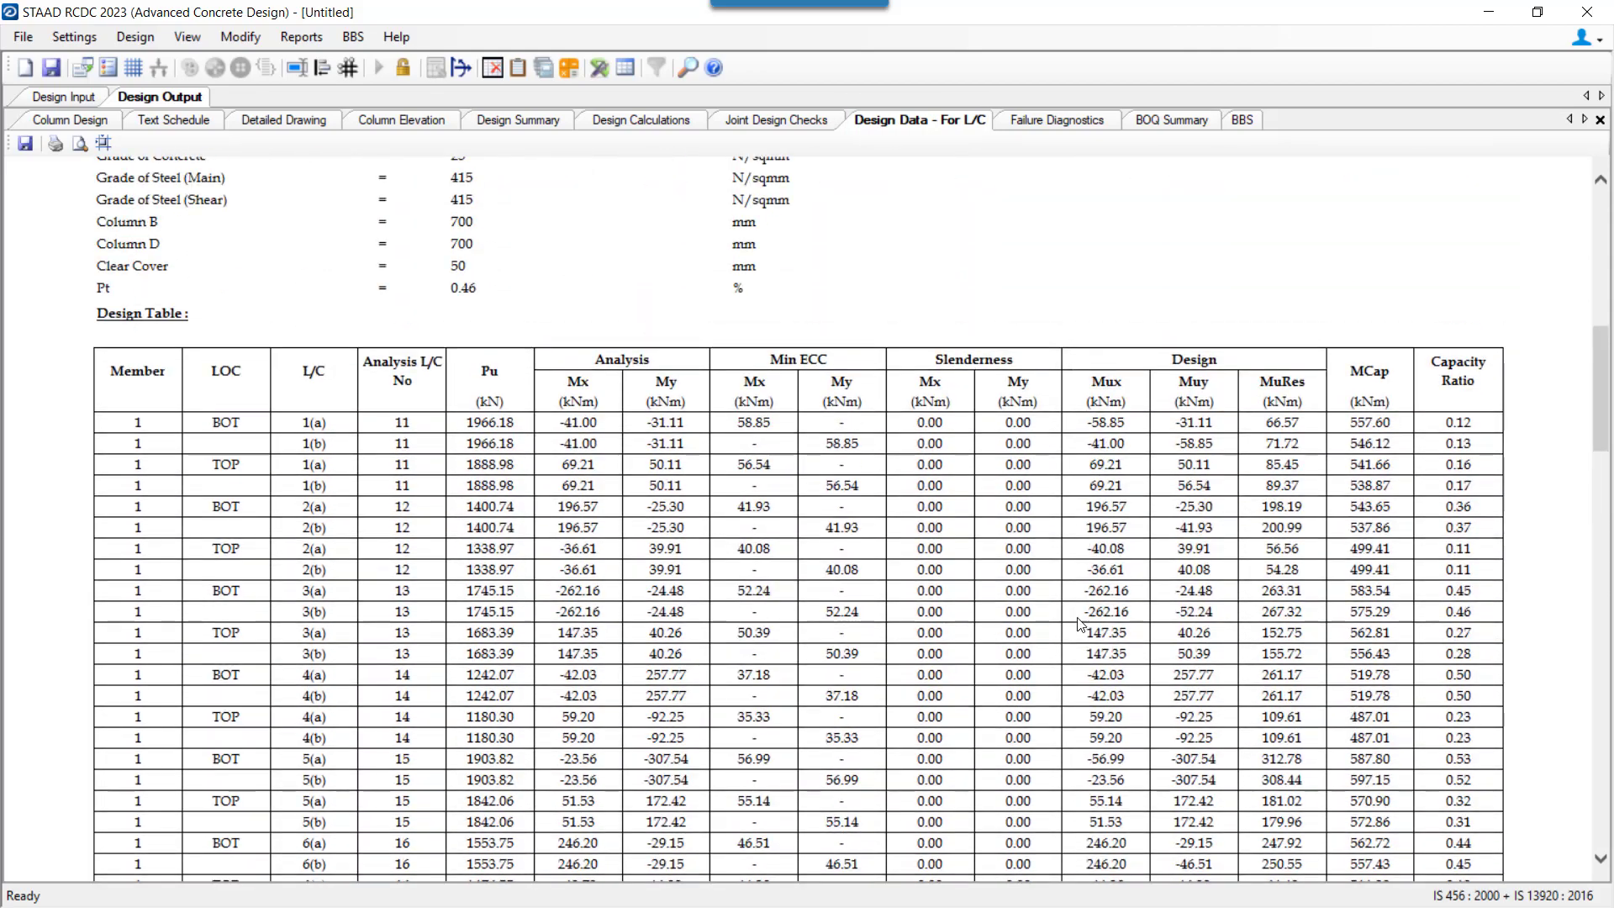
left_click(1093, 124)
scroll(230, 271, "down", 4)
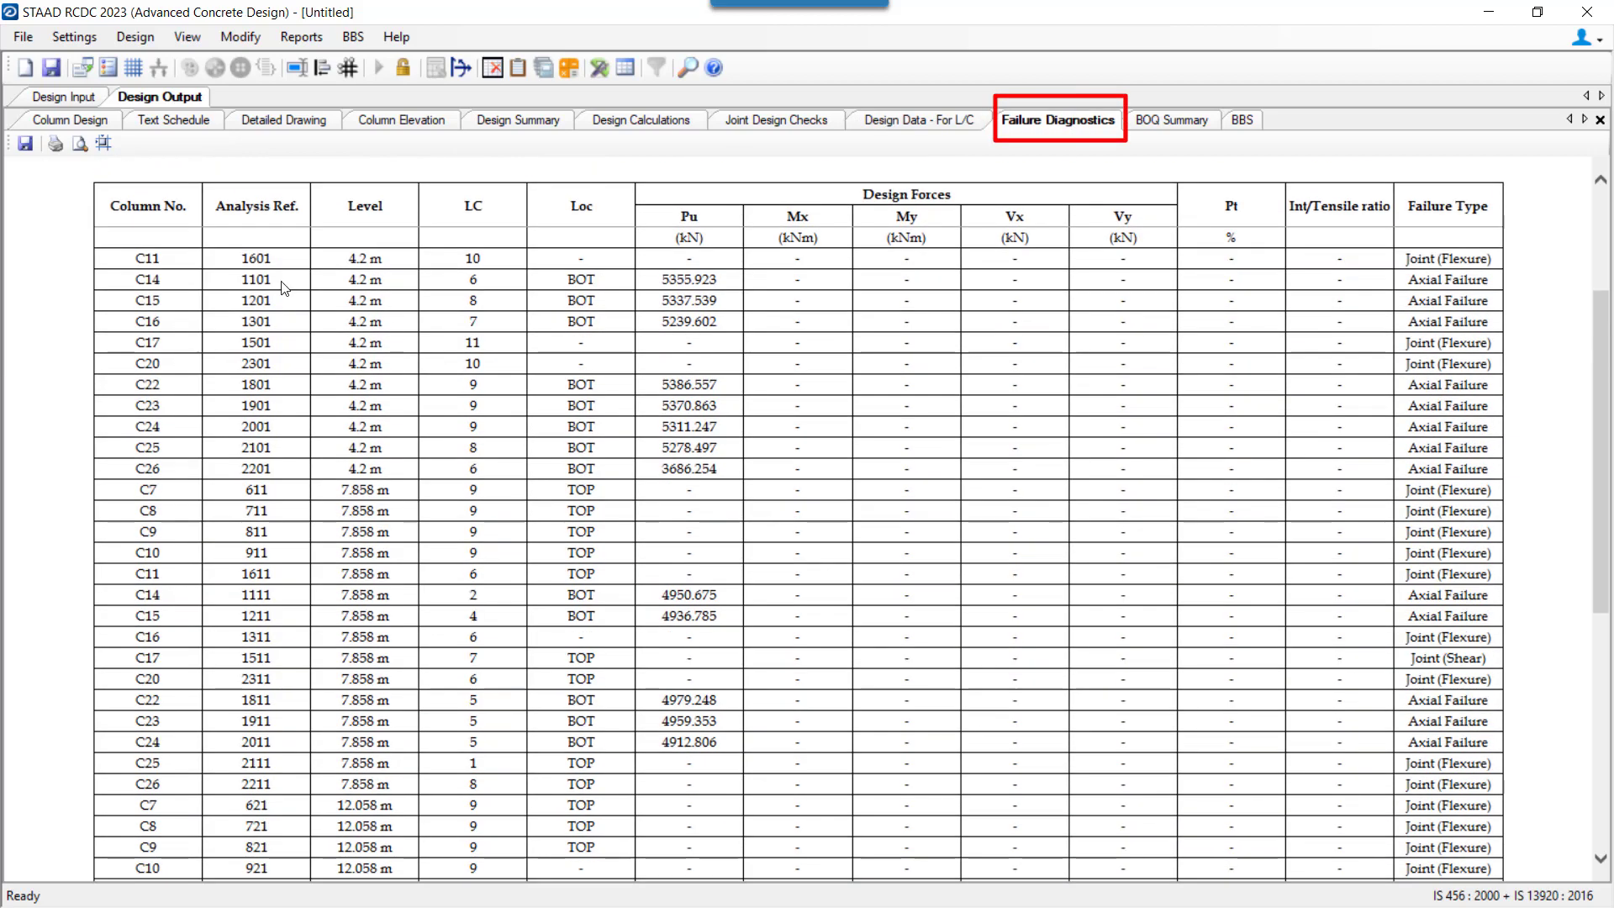
Step: Open the BOQ Summary and review the material quantities, grand total cost, design metrics and omitted columns
scroll(1174, 274, "down", 8)
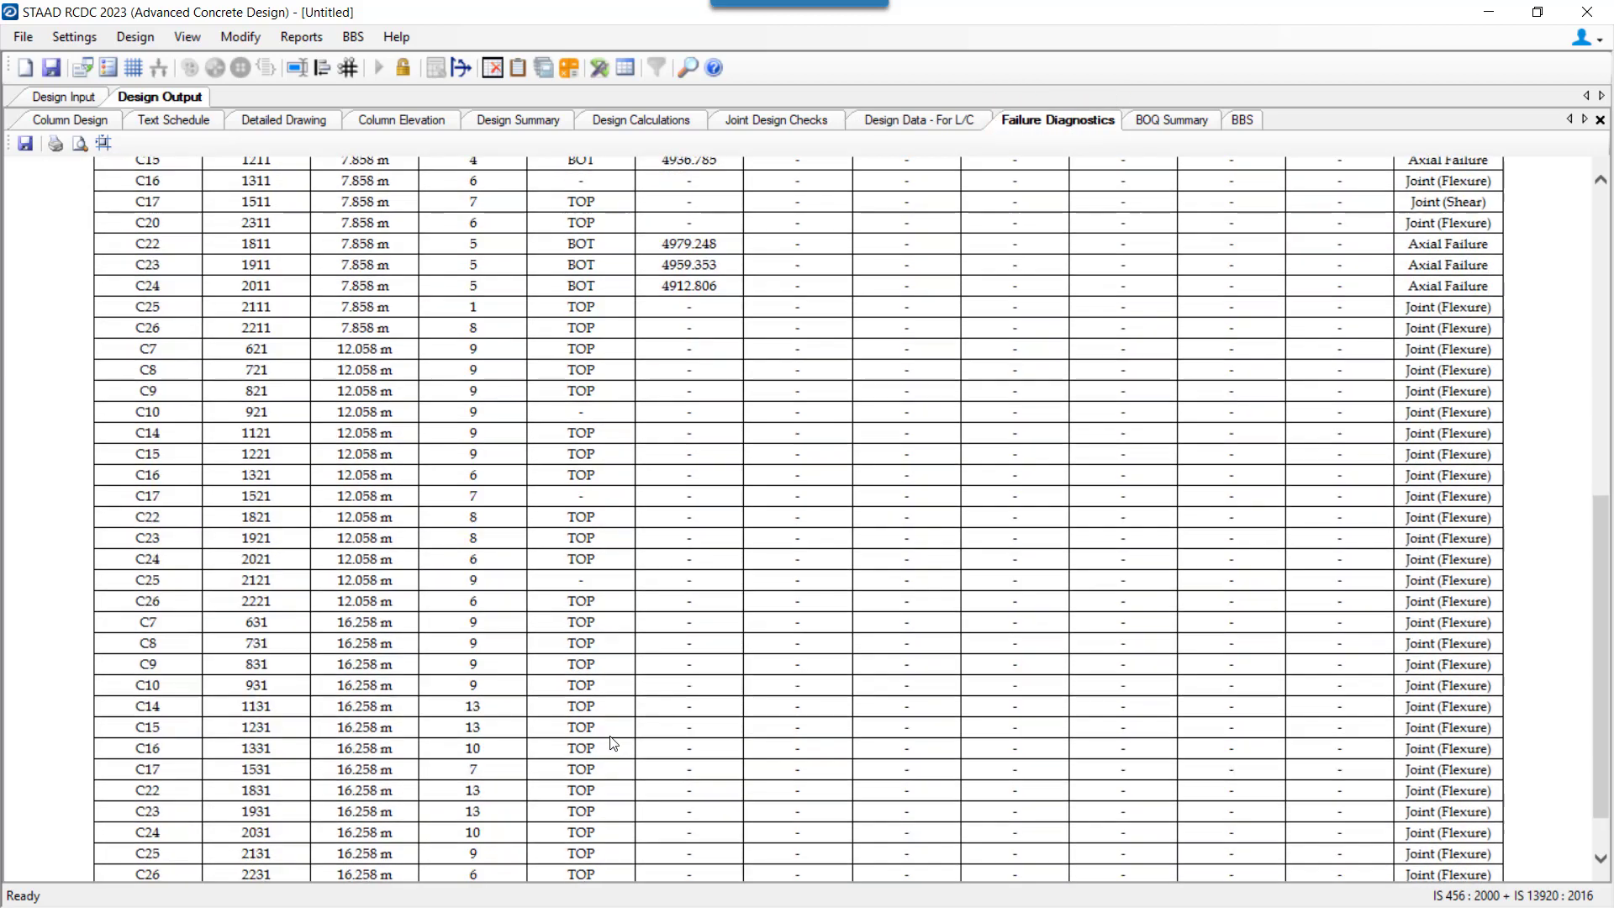
left_click(1149, 119)
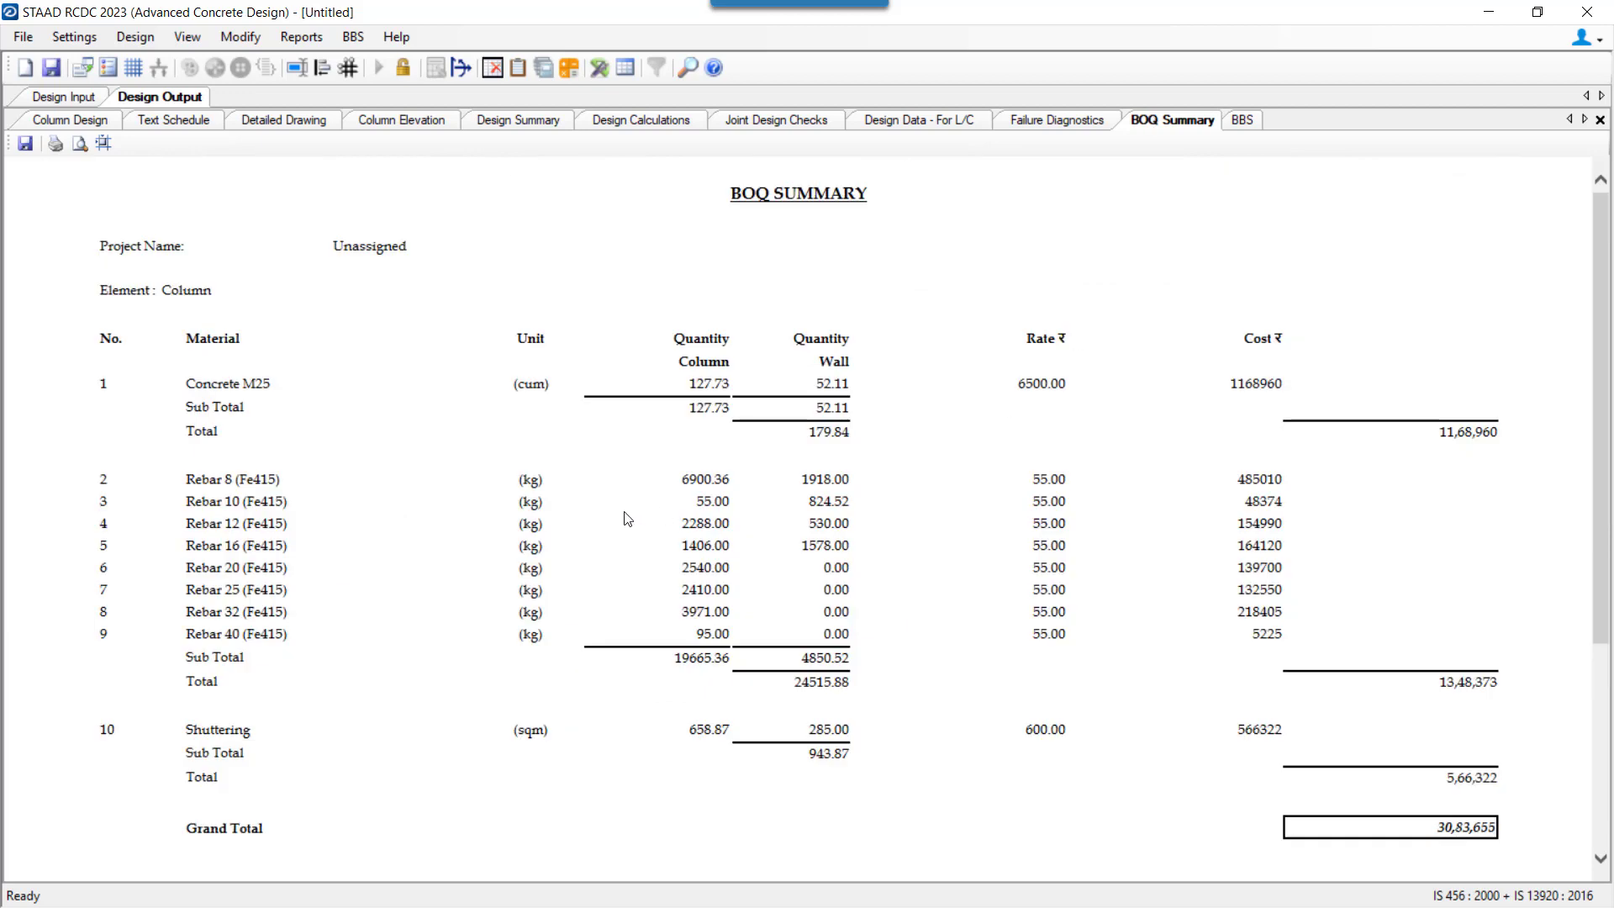
scroll(1503, 706, "down", 4)
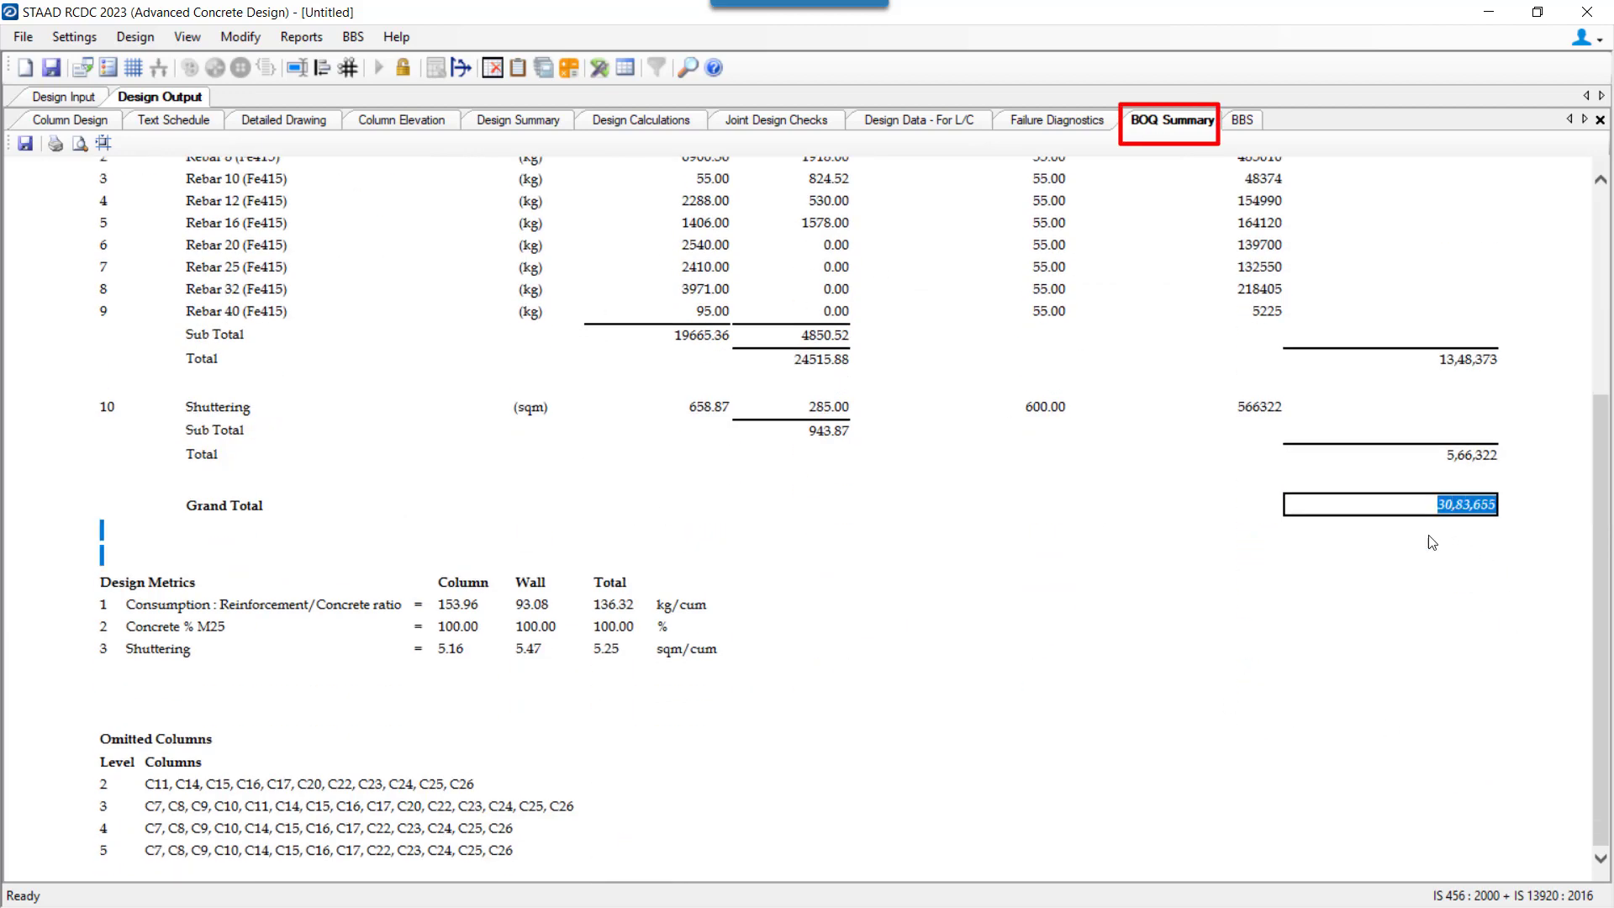
left_click_drag(443, 605, 786, 673)
left_click(812, 678)
Step: Open the bar bending schedule drawing and examine the cross-section details and bar marks of column C1
left_click(1245, 127)
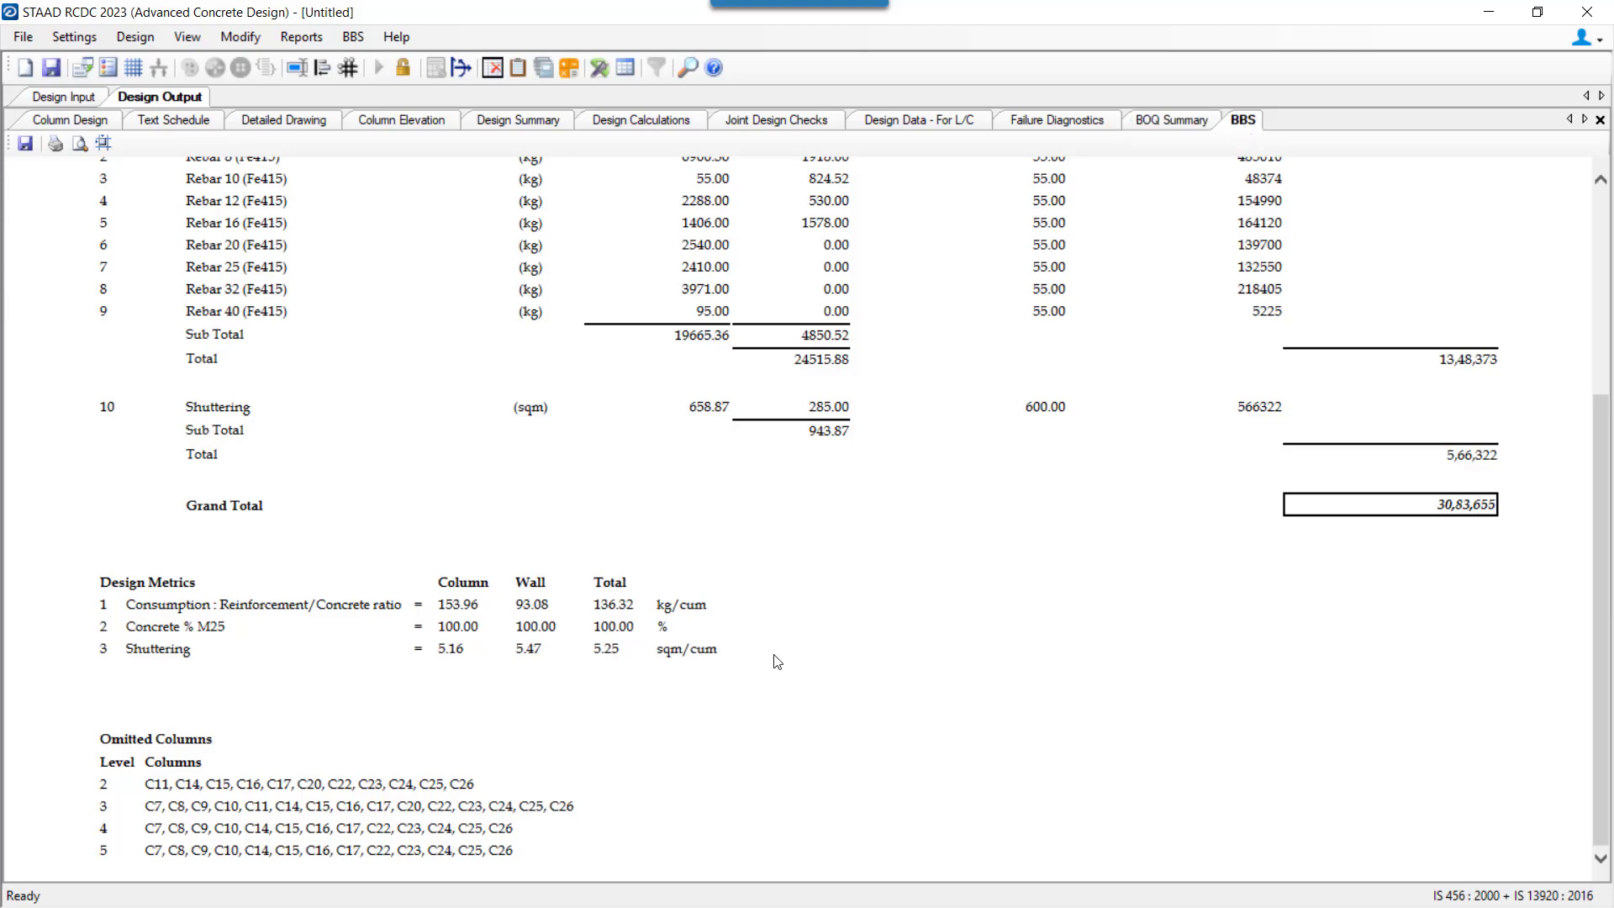
scroll(568, 694, "up", 6)
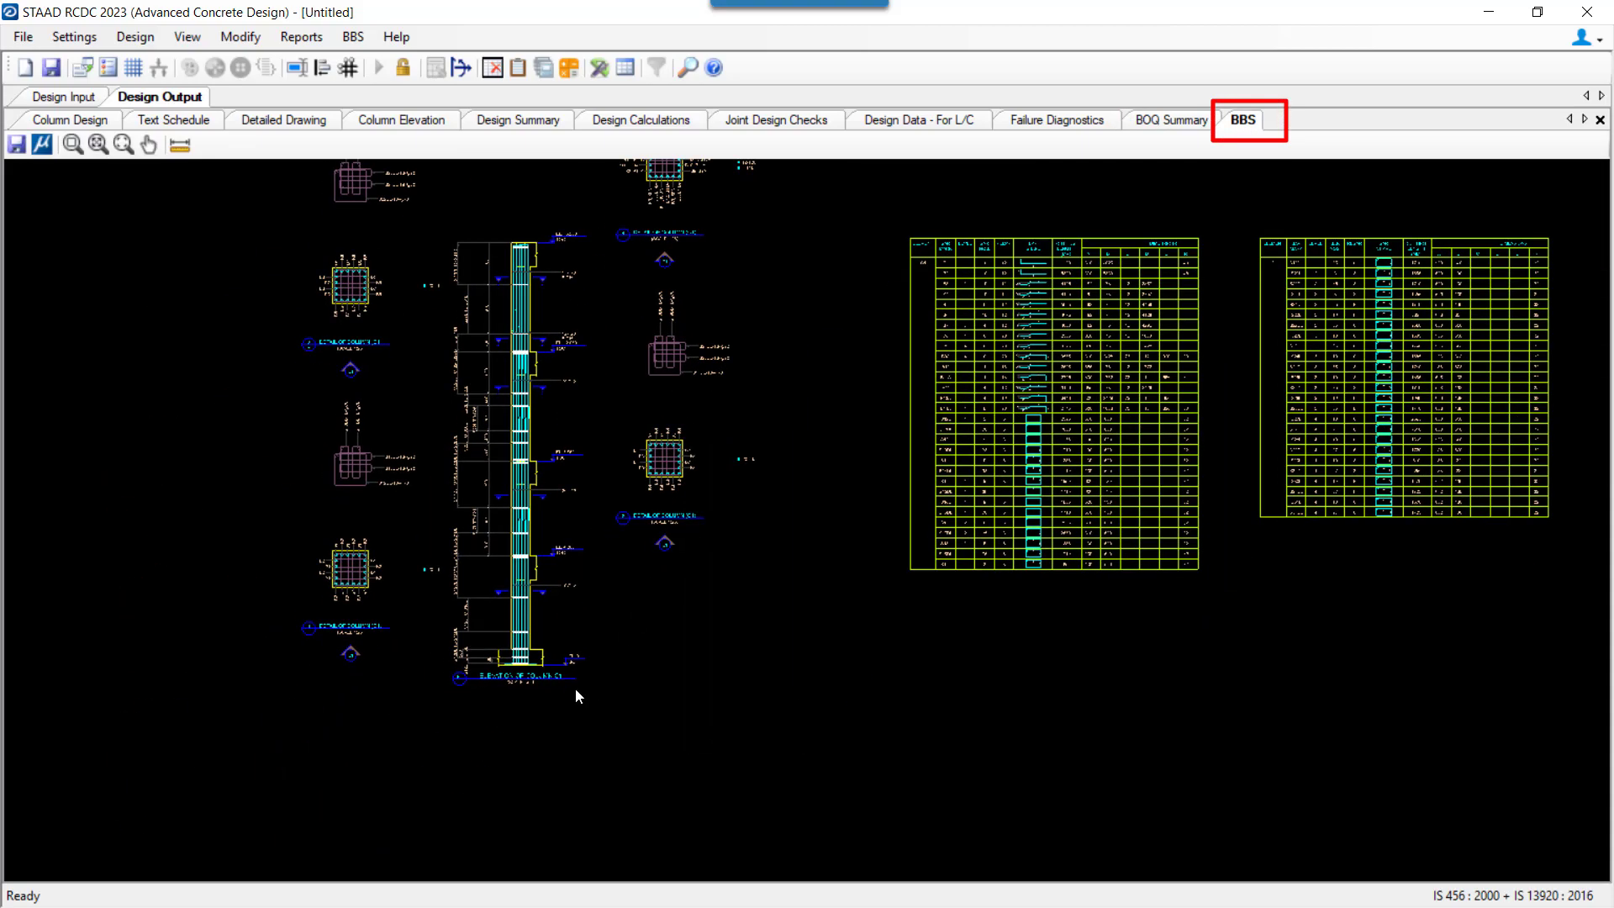
scroll(896, 526, "up", 5)
scroll(849, 519, "down", 4)
middle_click_drag(890, 408, 862, 761)
mouse_move(576, 624)
middle_mouse_down()
mouse_move(1059, 580)
mouse_move(1240, 524)
middle_mouse_up()
middle_click_drag(586, 740, 616, 641)
scroll(580, 688, "up", 4)
scroll(580, 688, "down", 3)
middle_click_drag(602, 755, 589, 598)
scroll(610, 724, "down", 3)
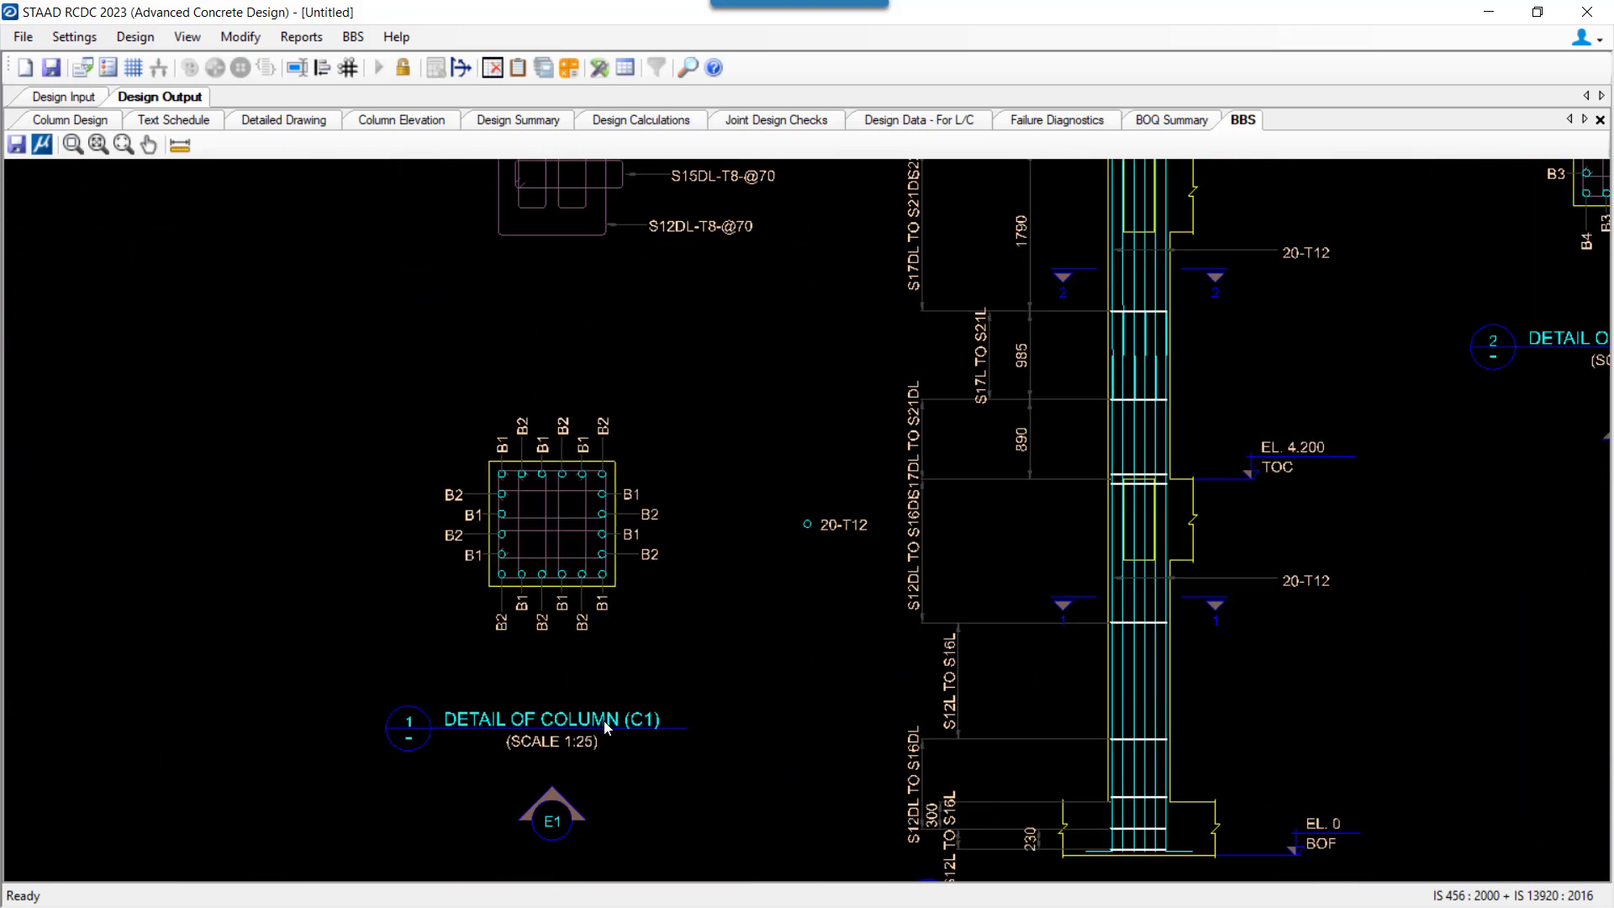
Step: Examine the elevation of column C1 in the bar bending schedule drawing, including its link and main bar labels
mouse_move(1006, 641)
middle_mouse_down()
mouse_move(566, 648)
mouse_move(444, 681)
middle_mouse_up()
middle_click_drag(1050, 276, 817, 437)
scroll(819, 438, "up", 2)
scroll(820, 438, "down", 3)
Step: Examine column C1's bar schedule table with bar shapes, cutting lengths and dimensions, and its Fe415 rebar length and weight summary
middle_click_drag(1352, 504, 524, 656)
middle_click_drag(810, 367, 587, 722)
scroll(548, 390, "up", 3)
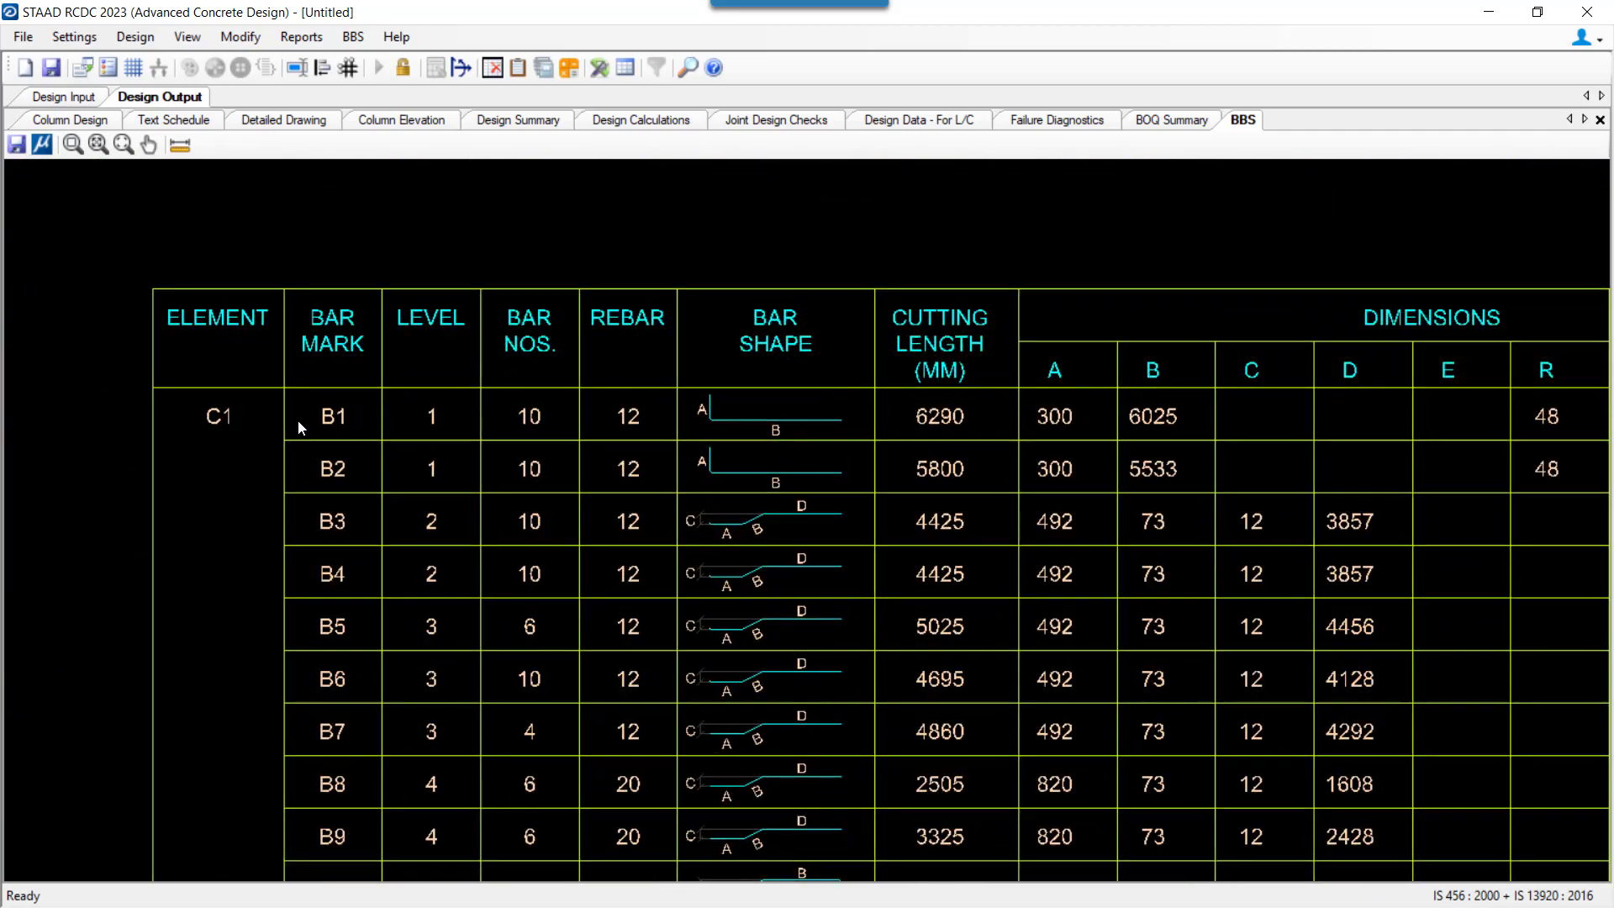
scroll(1286, 412, "down", 5)
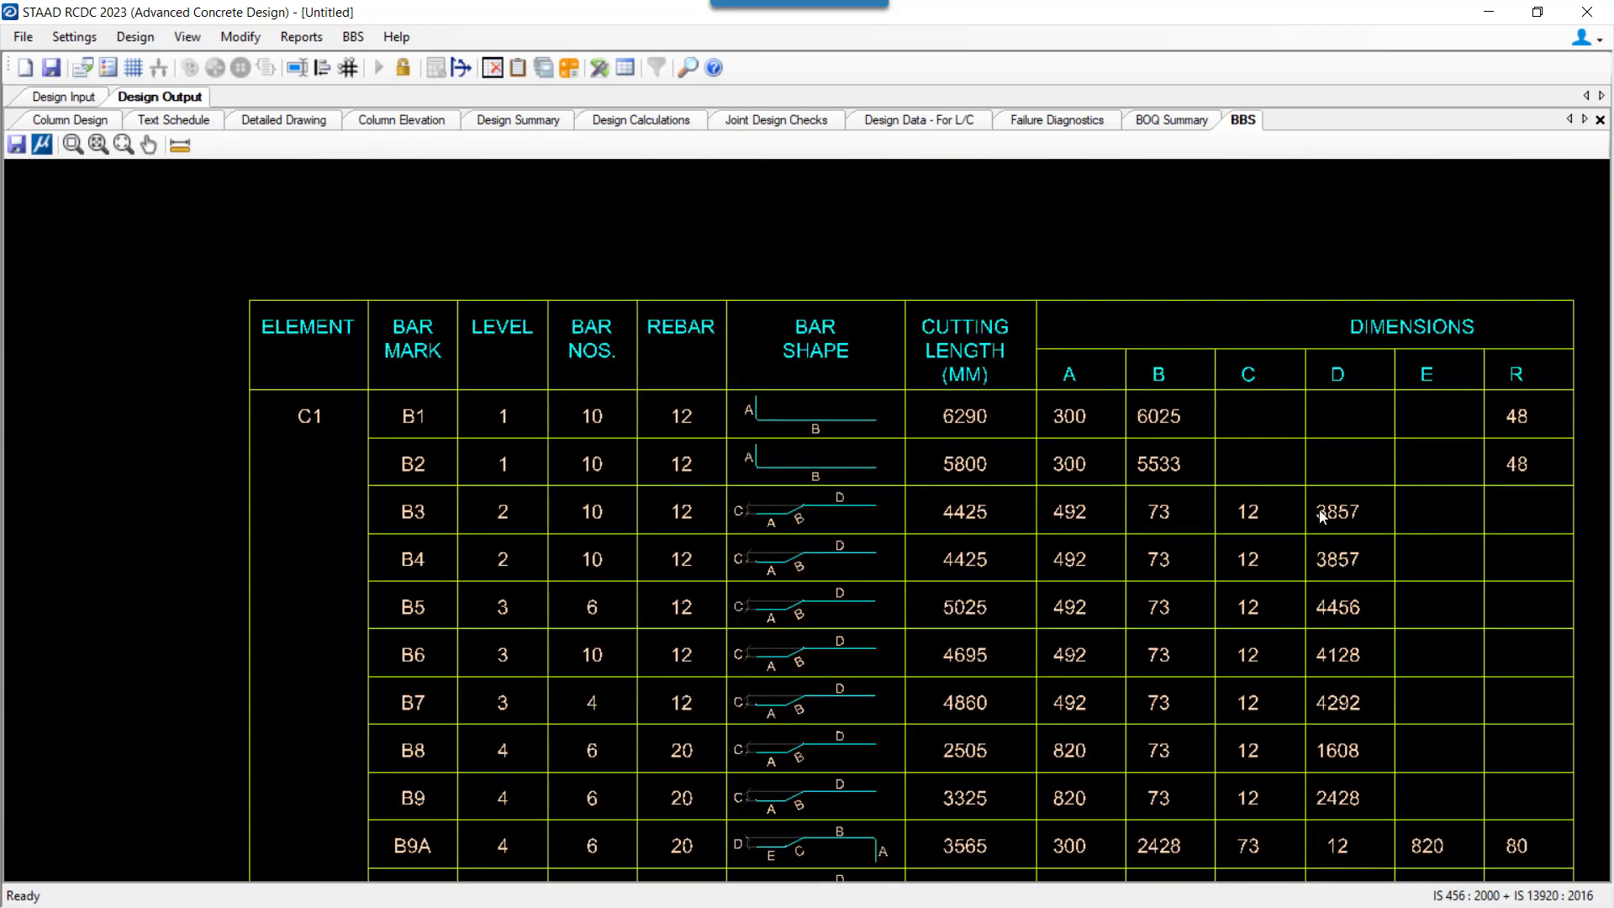
middle_click_drag(1021, 465, 299, 455)
middle_click_drag(1150, 555, 544, 484)
middle_click_drag(1369, 451, 506, 537)
scroll(1164, 378, "up", 3)
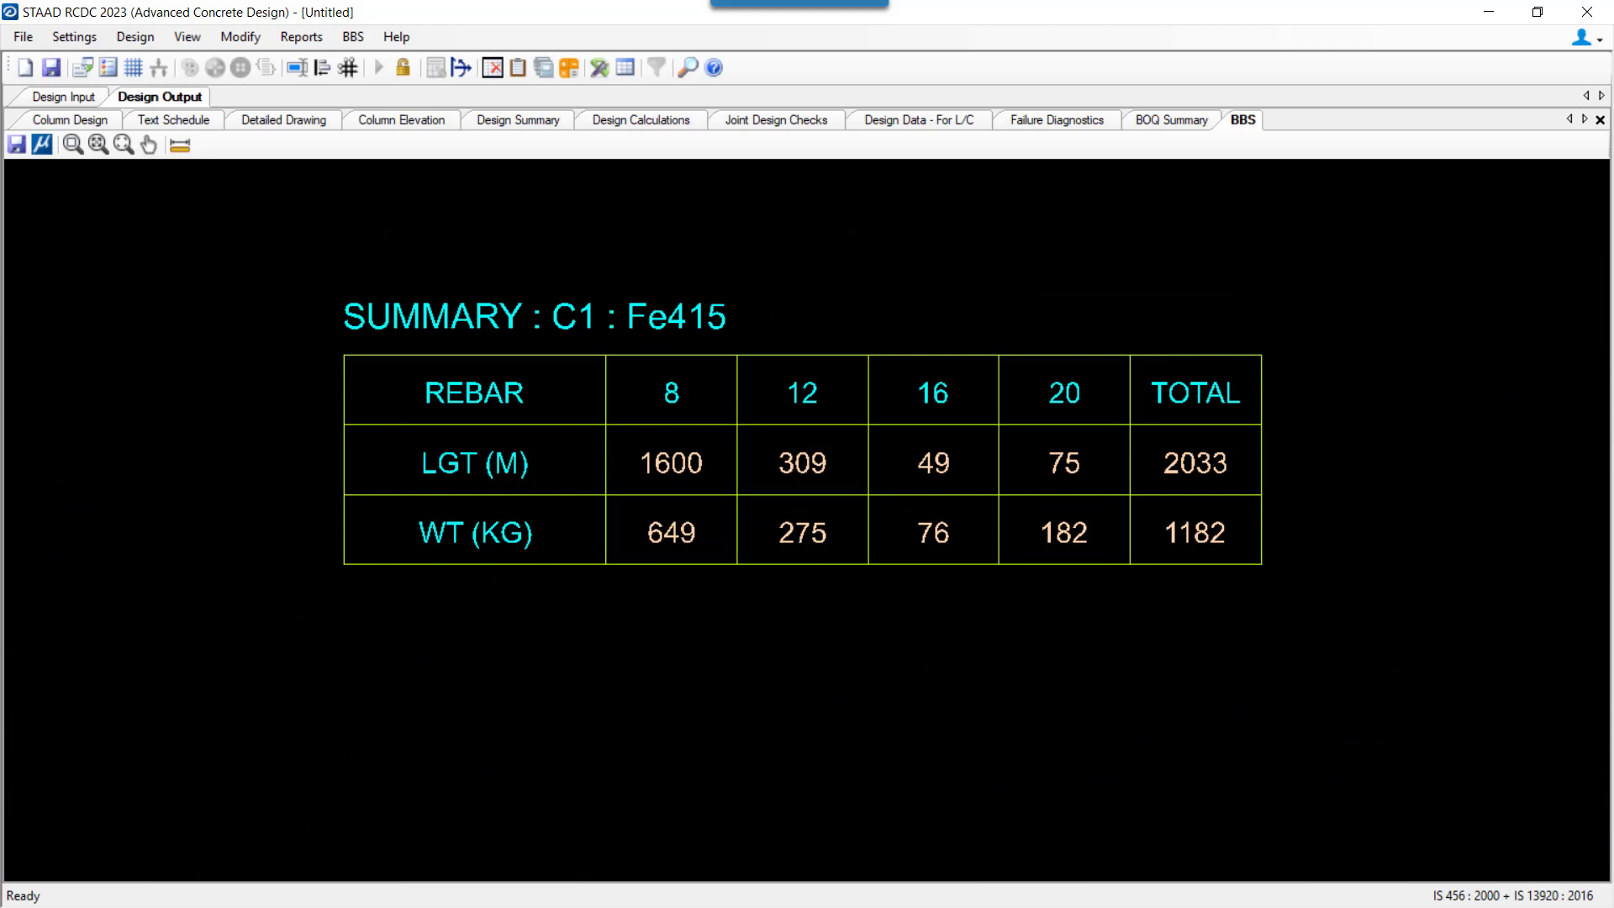
Step: Return to the Column Design results table listing each column's capacity ratios and reinforcement by level
left_click(83, 119)
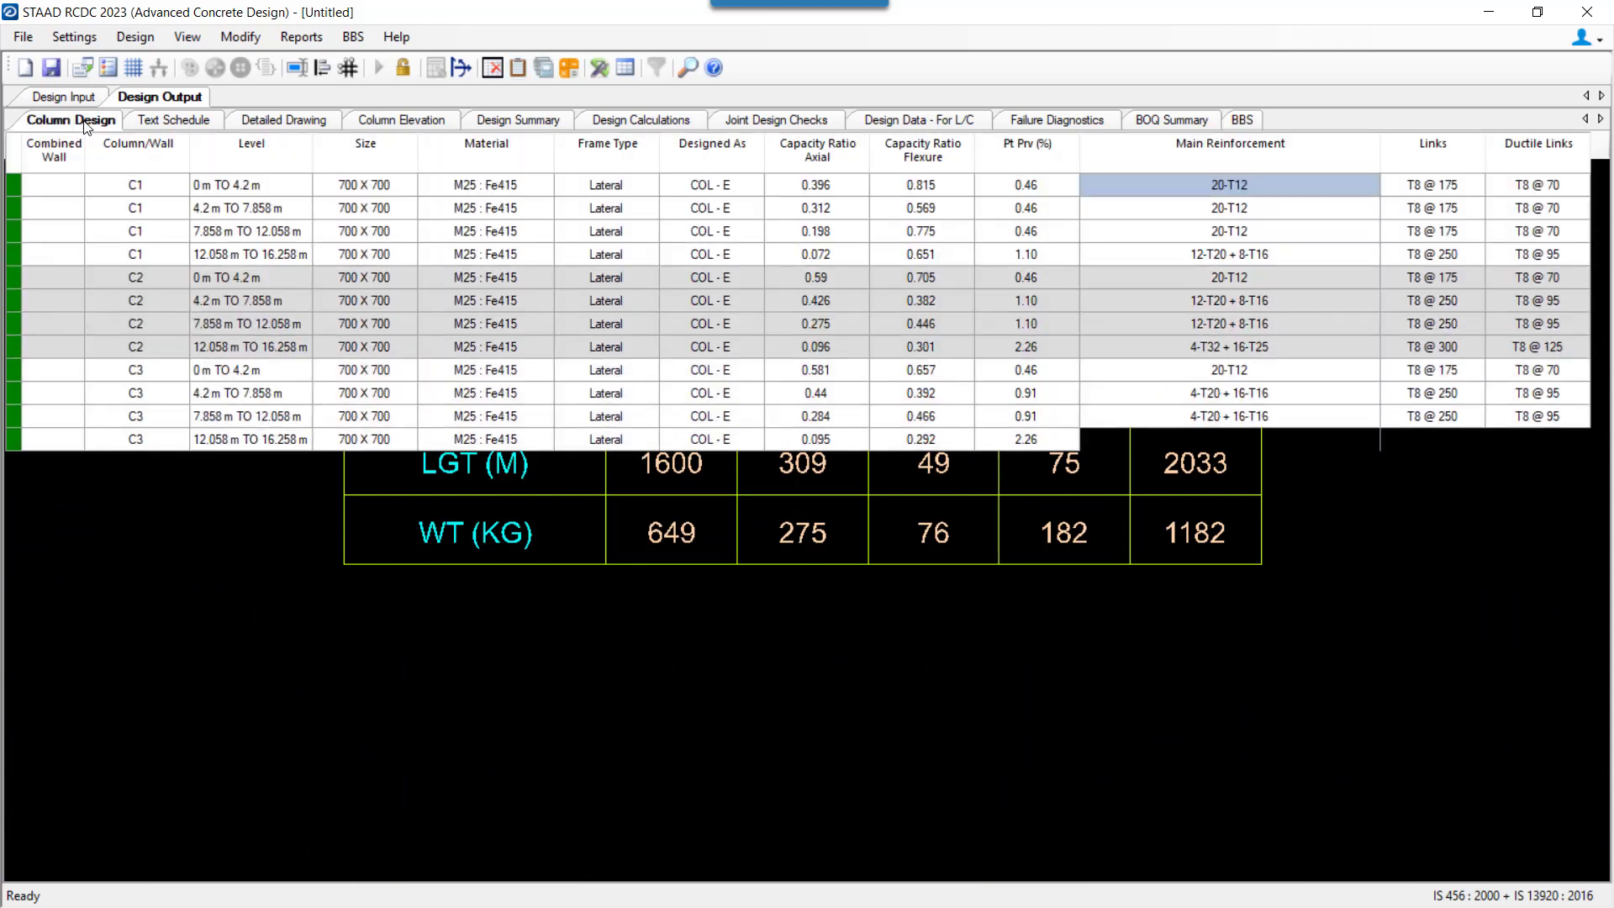